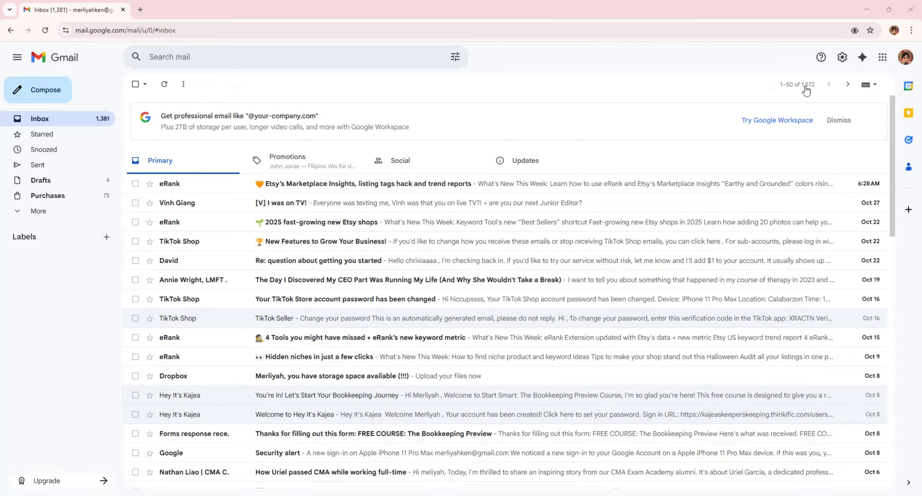
Preview the Important first, Unread first, Starred first and Priority Inbox types, and return the inbox type to Default
left_click(840, 59)
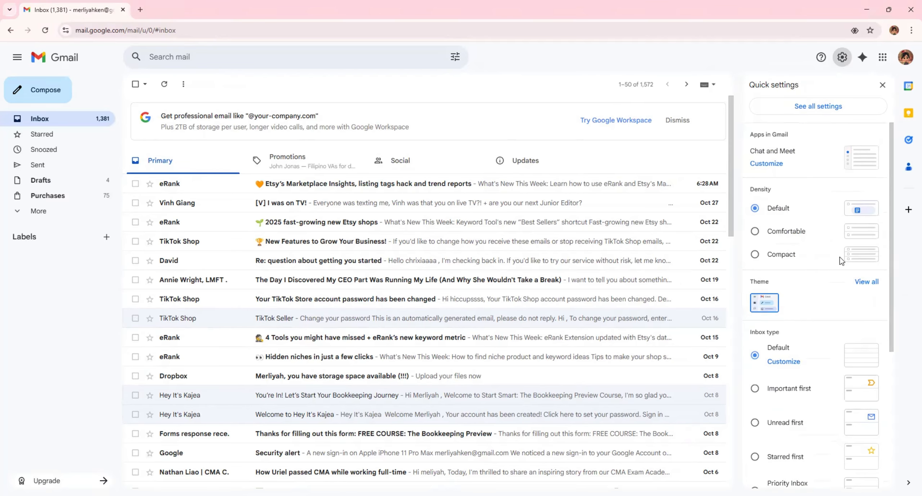
scroll(831, 259, "down", 4)
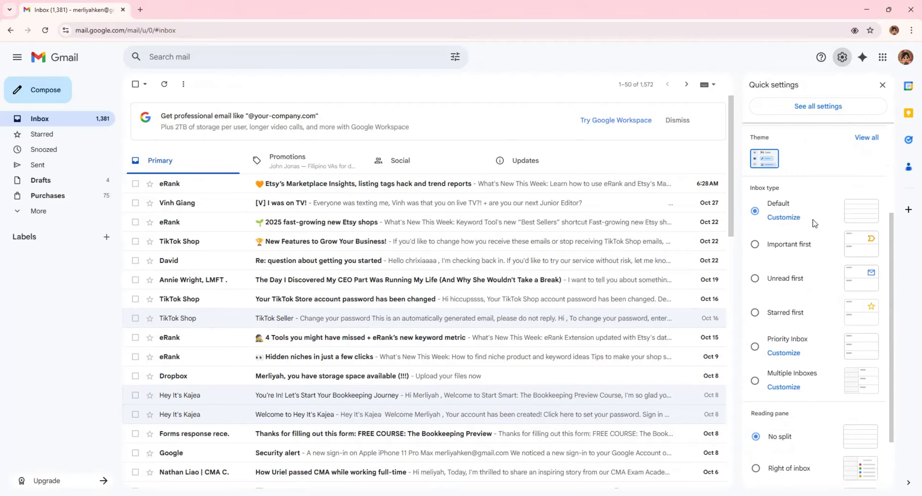
left_click(756, 245)
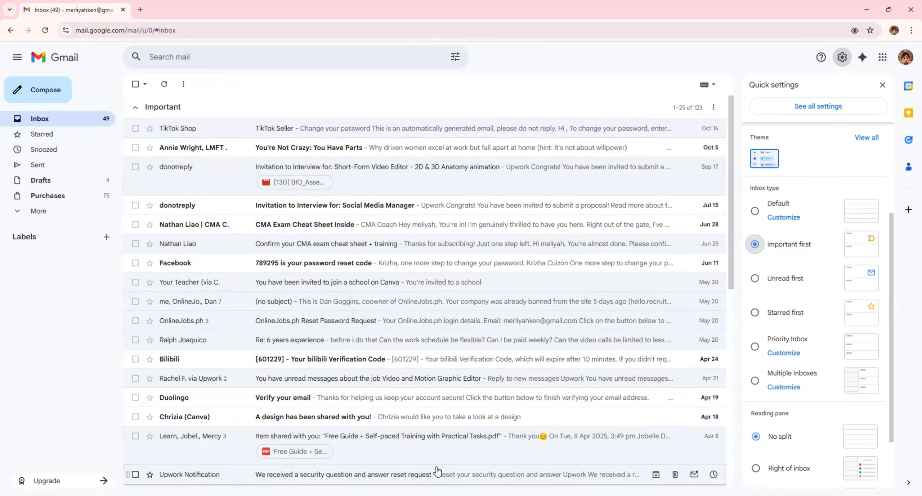
left_click(755, 279)
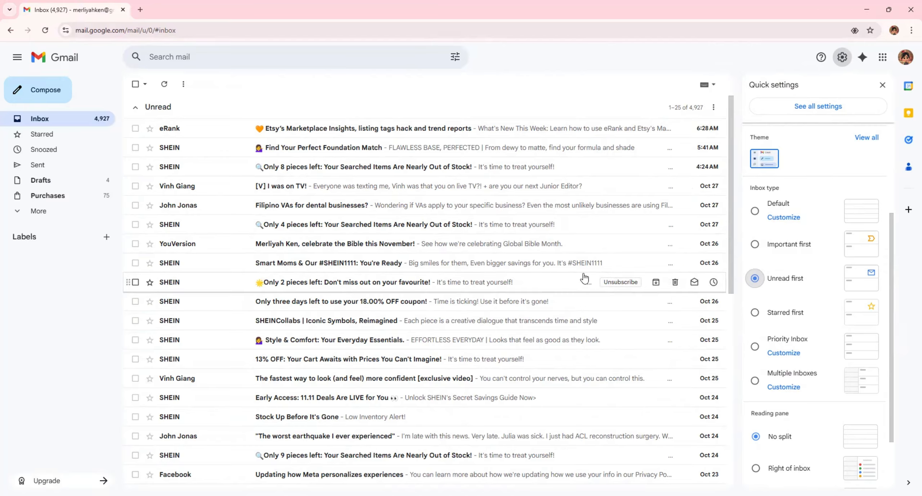
left_click(755, 312)
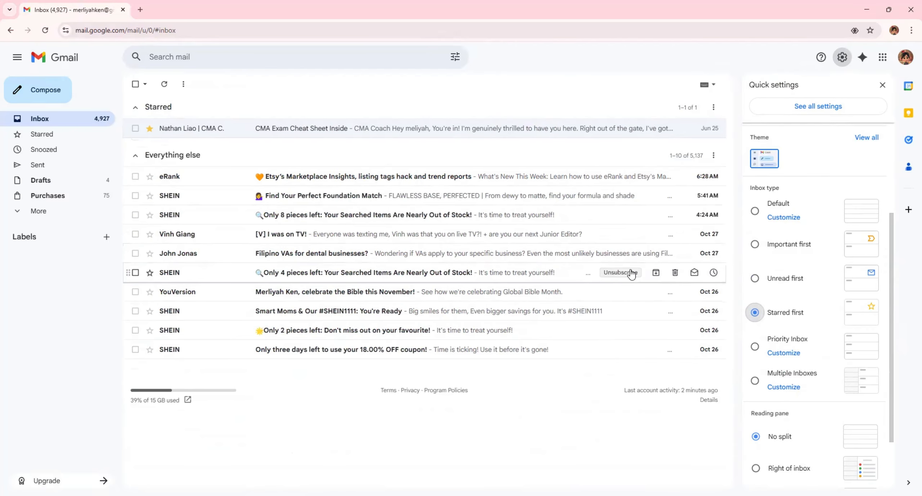
left_click(756, 346)
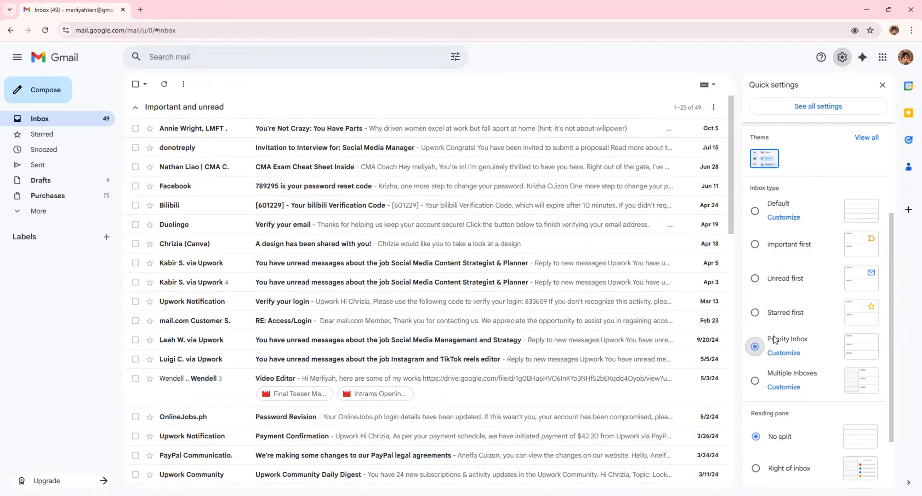
scroll(771, 271, "up", 3)
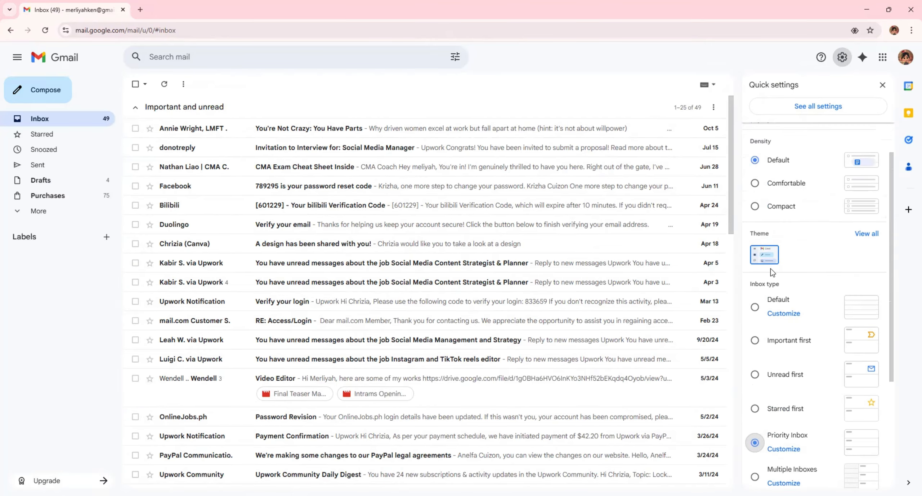
left_click(755, 307)
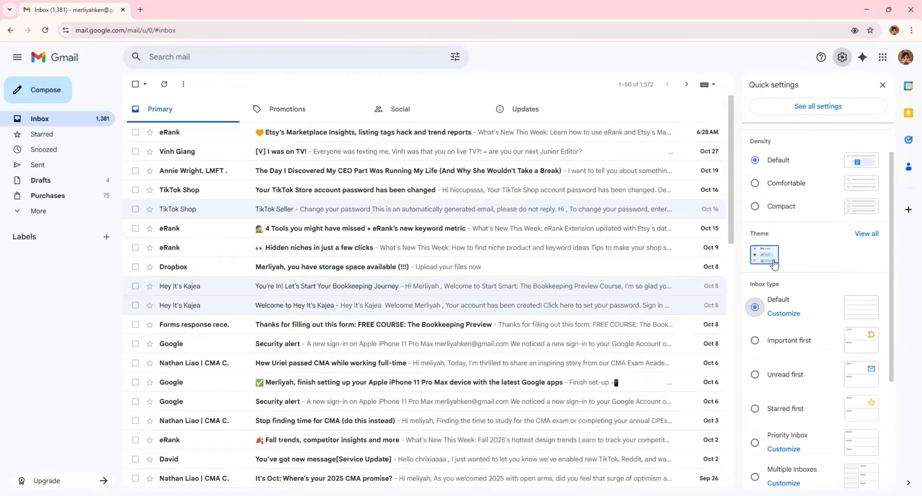
left_click(883, 85)
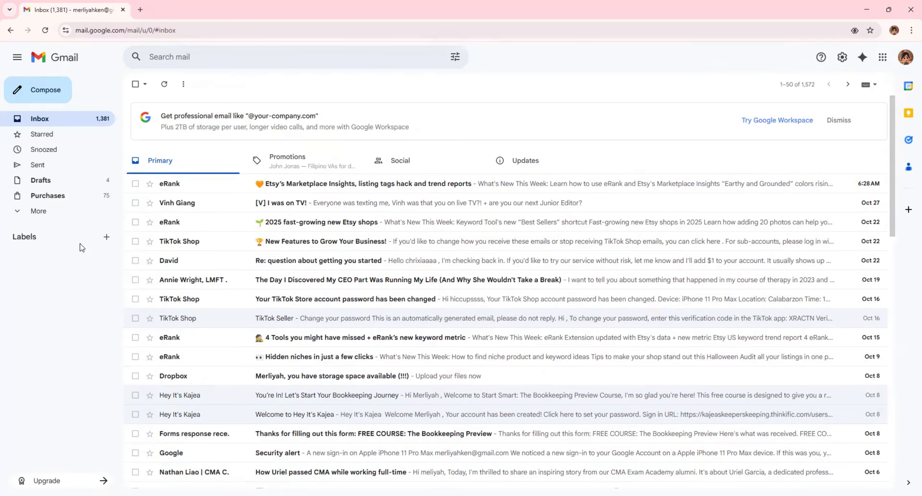
Create a new label named Newsletter
left_click(106, 238)
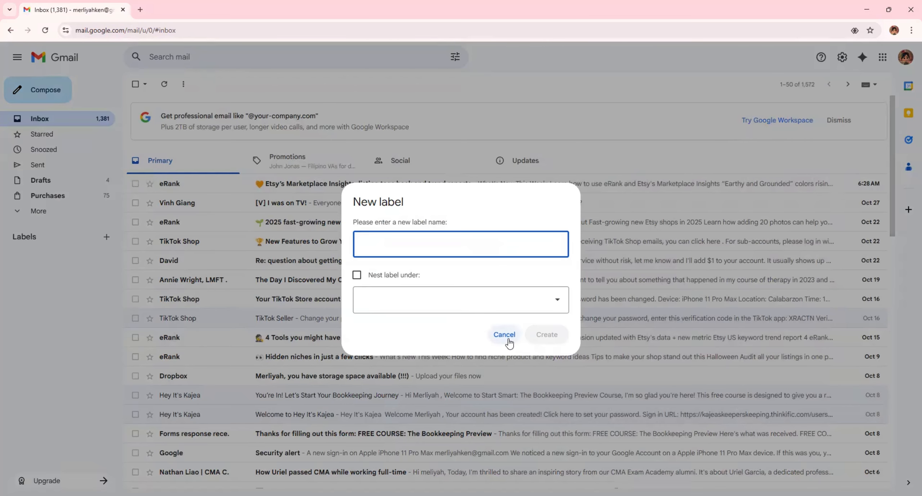
left_click(501, 329)
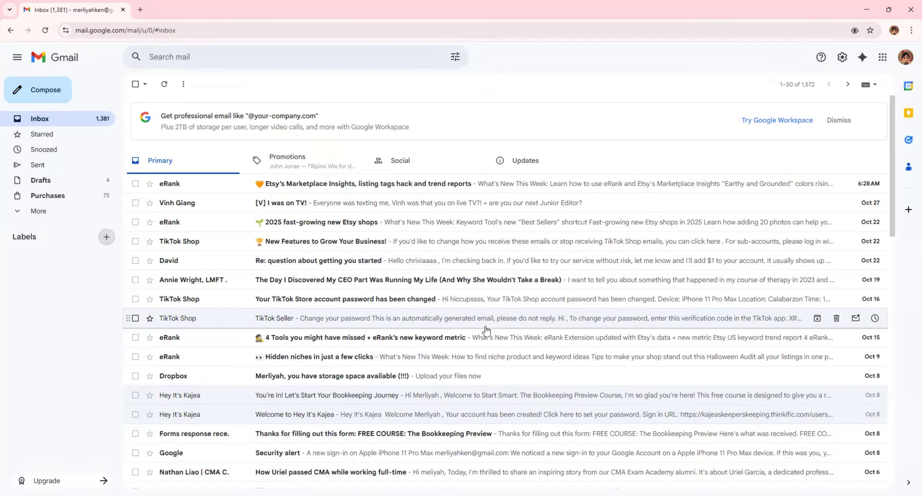
left_click(106, 237)
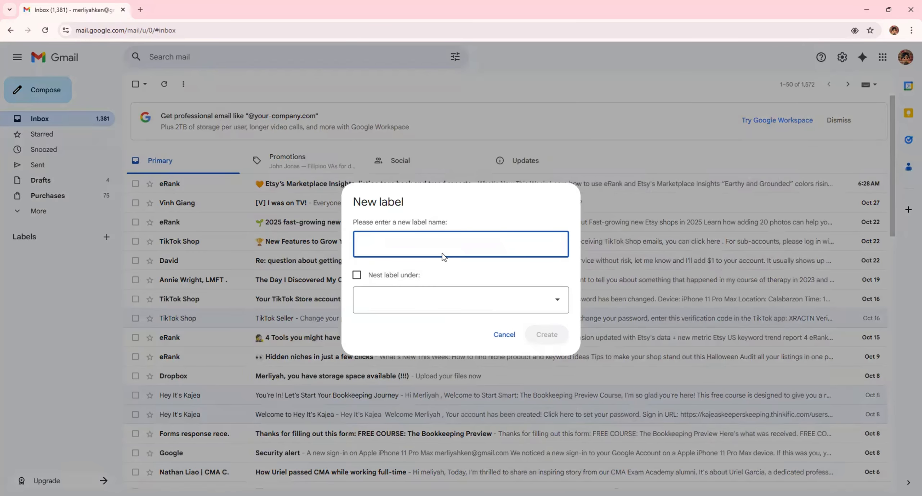
type("New")
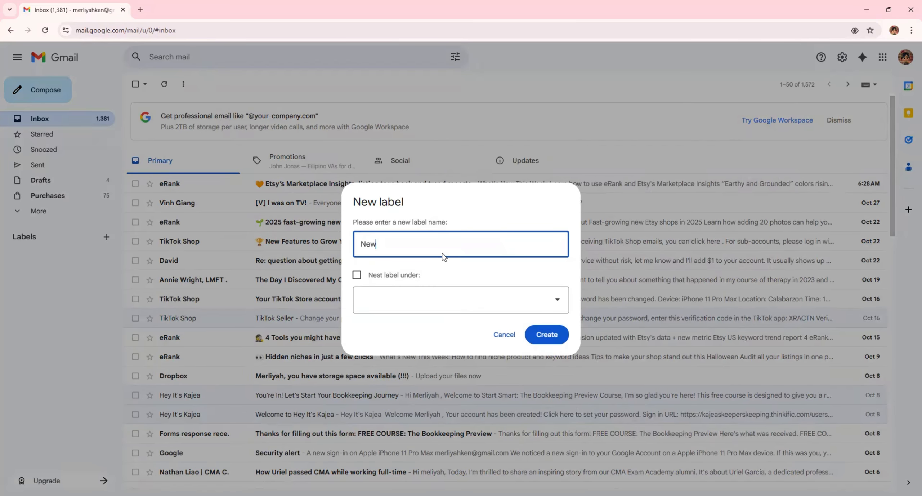
type("sltt")
type("ter")
key("Return")
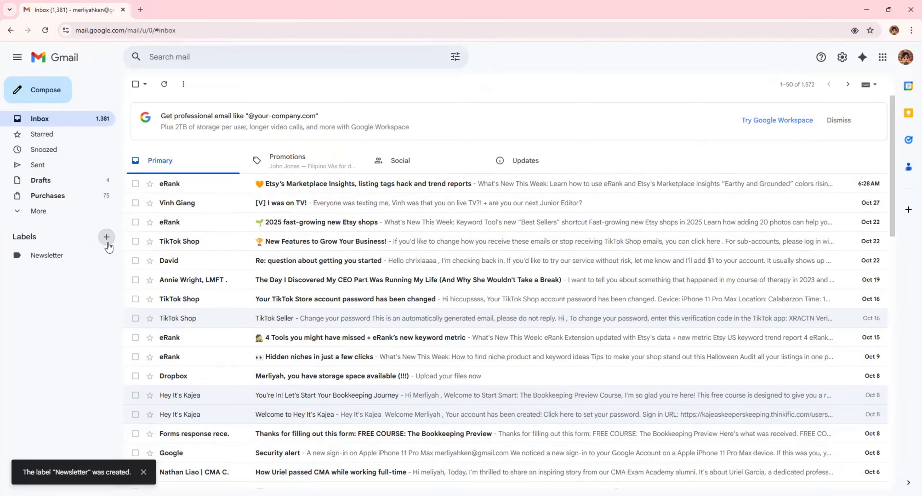
Create a new label named Urgent
left_click(107, 238)
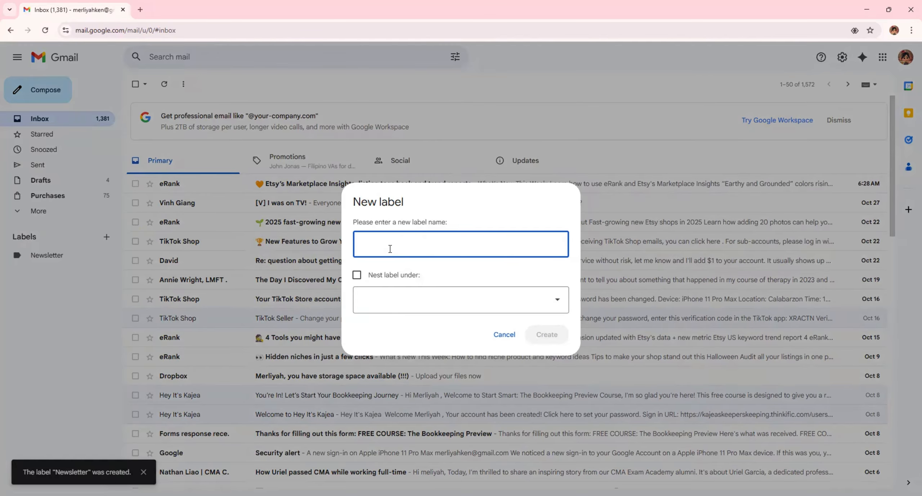
type("Urgent")
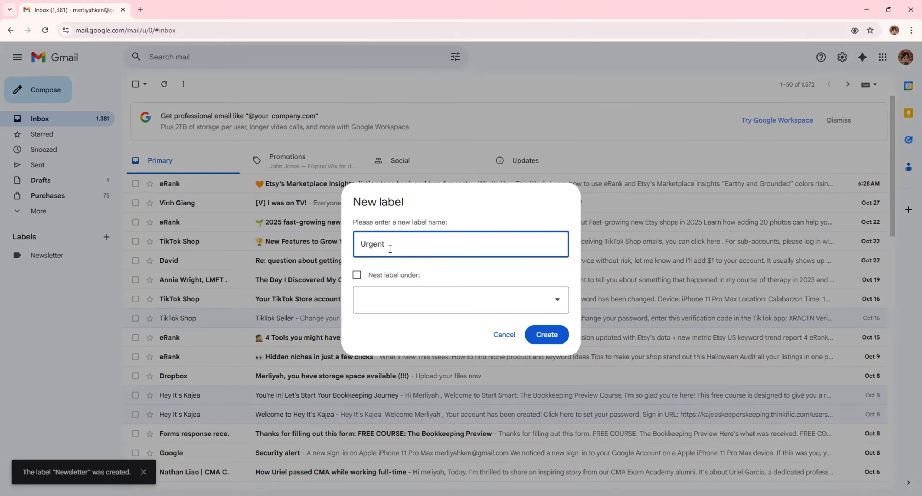
key("Return")
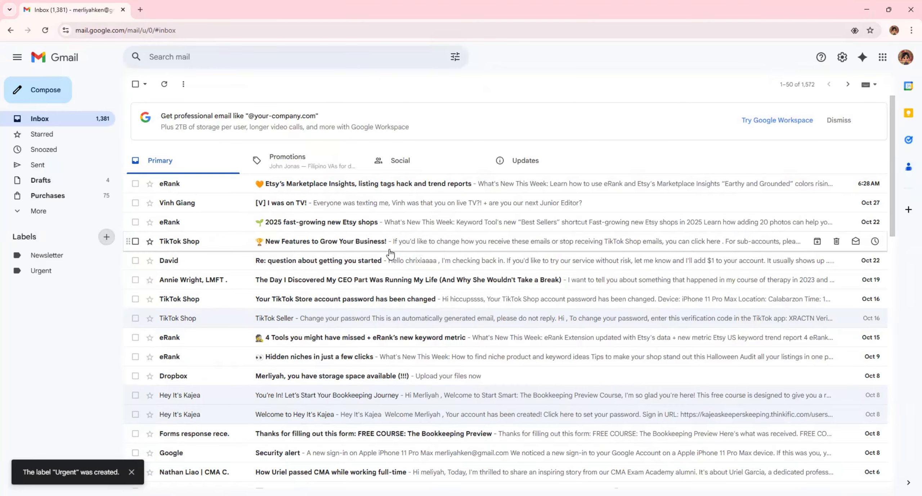
Create a new label named Client and rename it Client 1
left_click(107, 236)
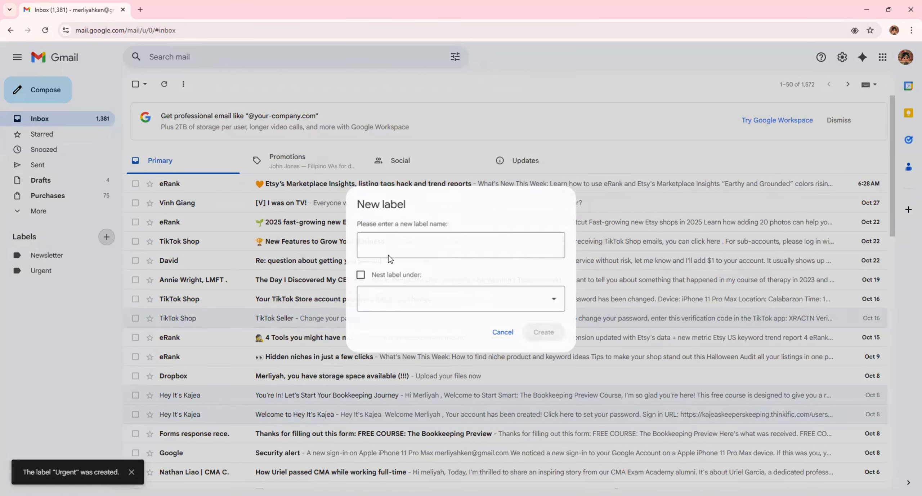
type("Clien")
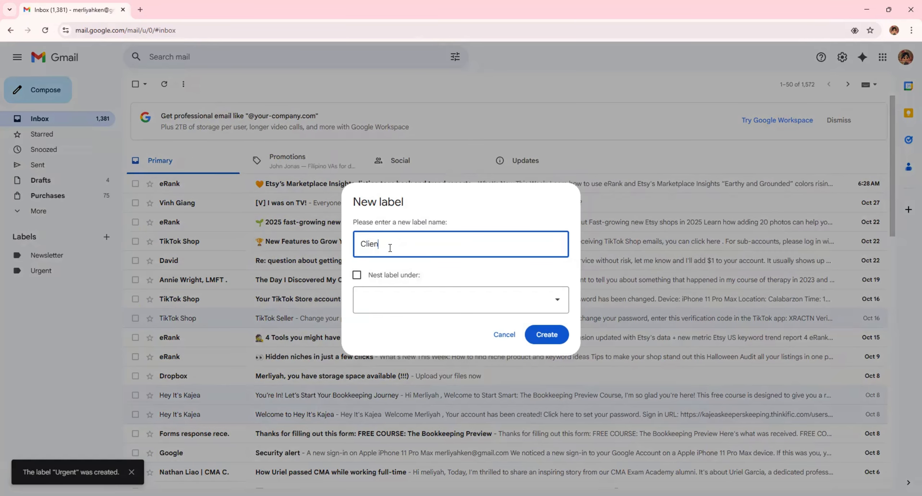
type("t")
key("Return")
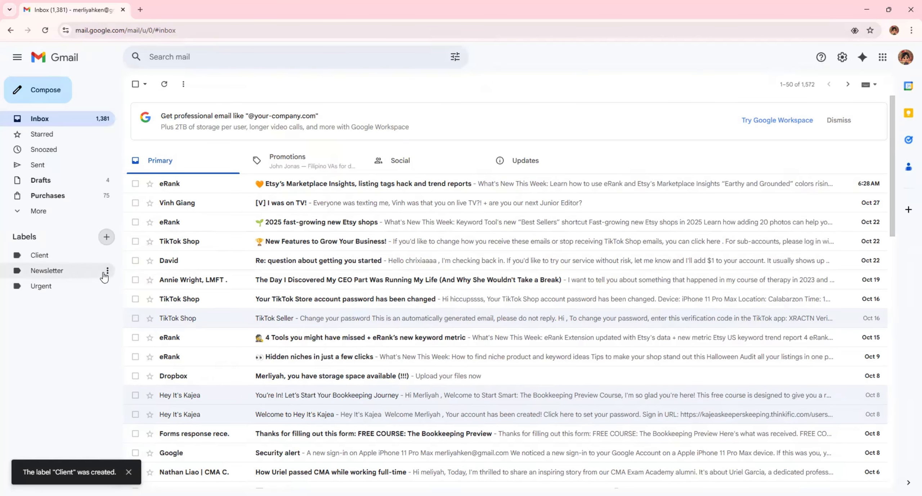
left_click(107, 255)
left_click(134, 414)
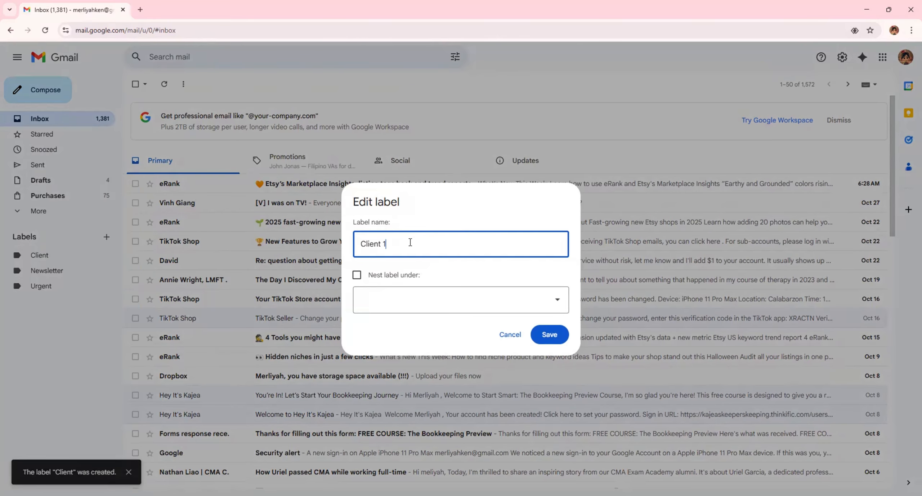
key("Return")
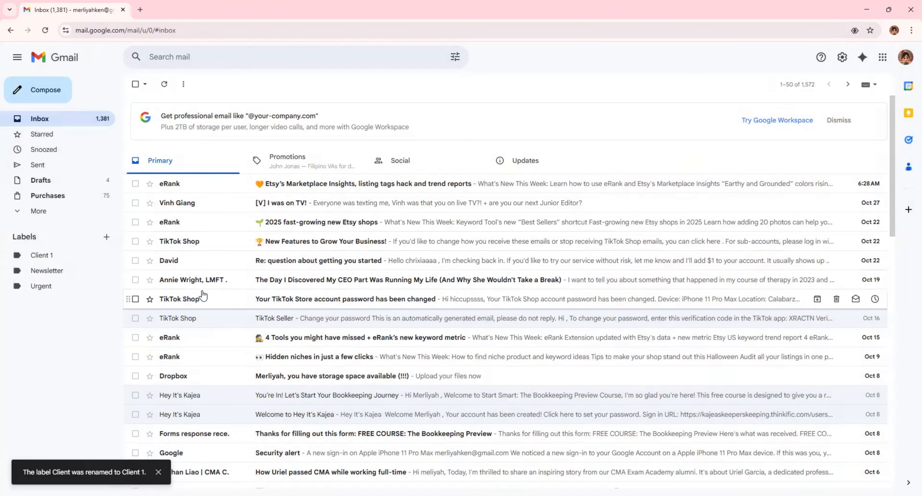
Create a new label named Client 2
left_click(106, 236)
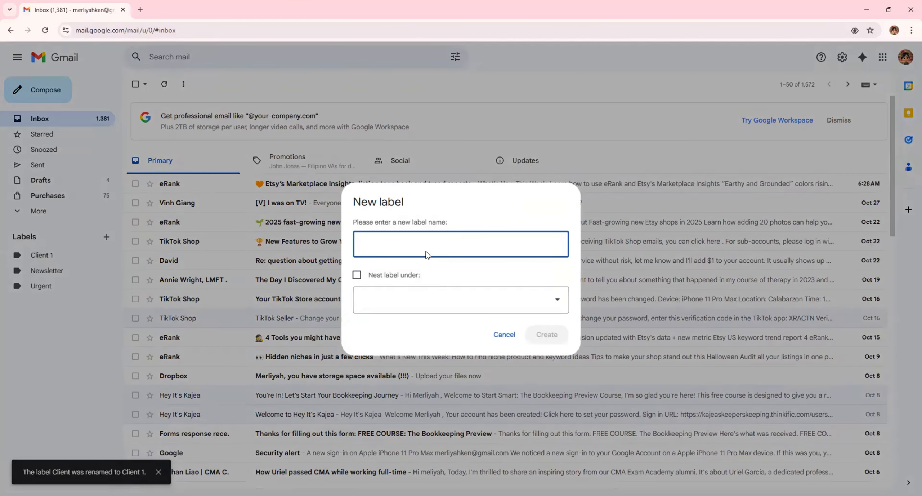
type("Client")
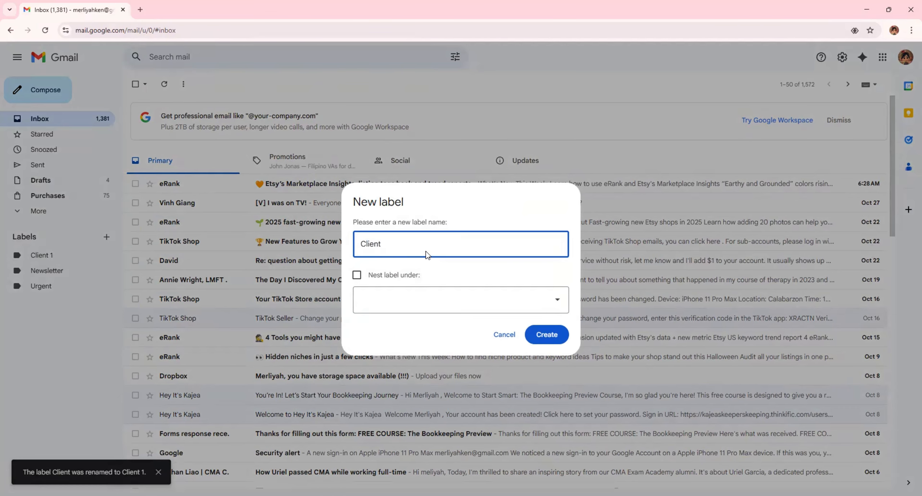
type(" 2")
key("Return")
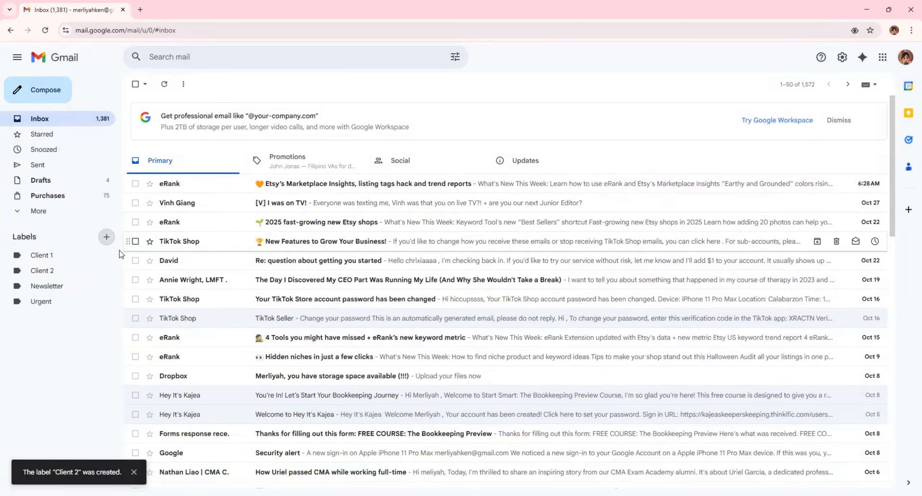
Set the color of the Client 1 label to pink and the Client 2 label to blue
left_click(107, 255)
mouse_move(173, 270)
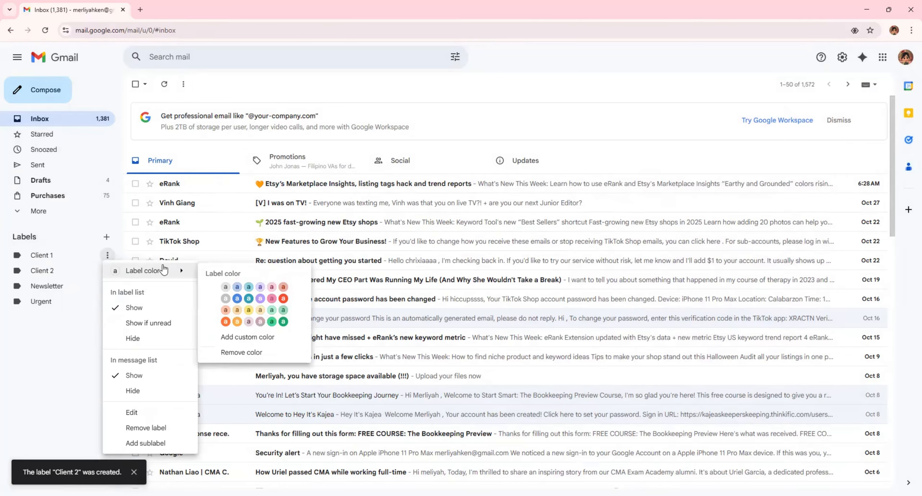
left_click(272, 299)
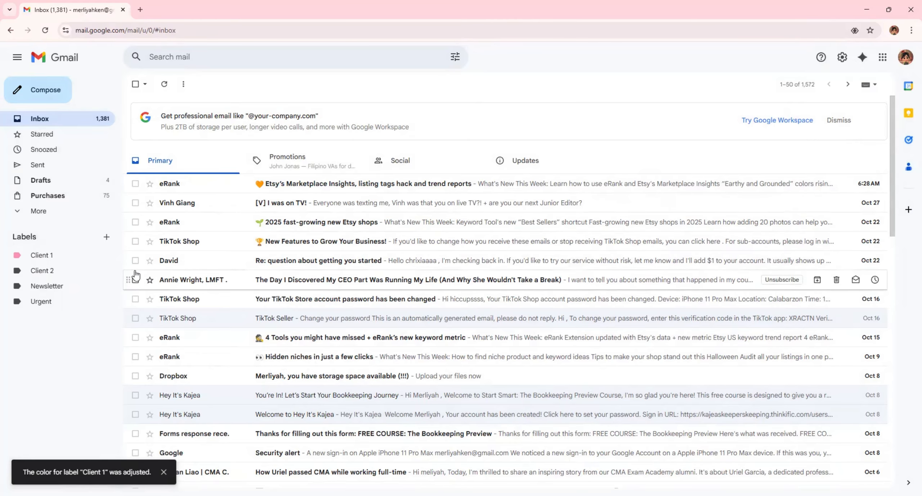
left_click(107, 270)
mouse_move(123, 286)
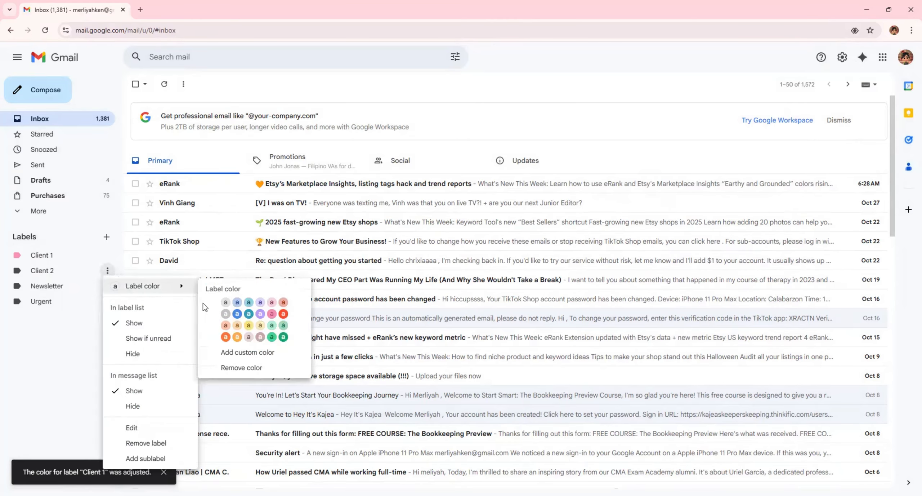
left_click(237, 314)
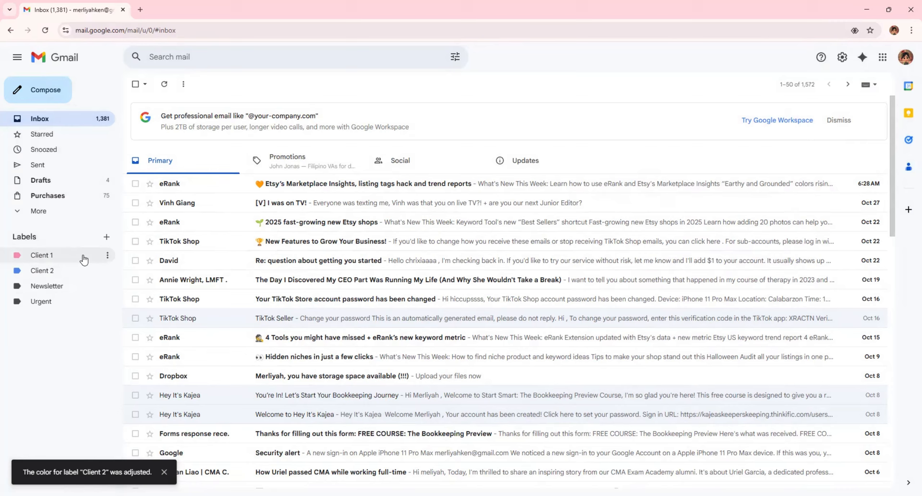
Set the color of the Urgent label to red
left_click(107, 302)
mouse_move(172, 118)
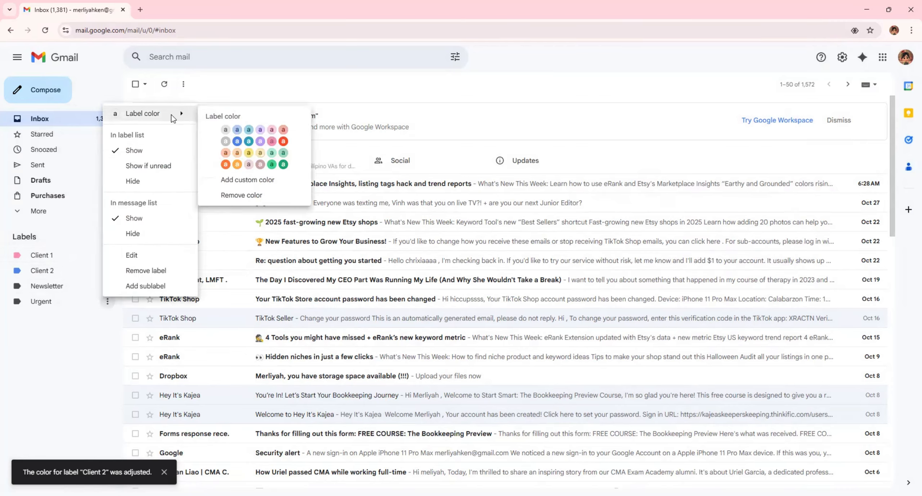
left_click(280, 143)
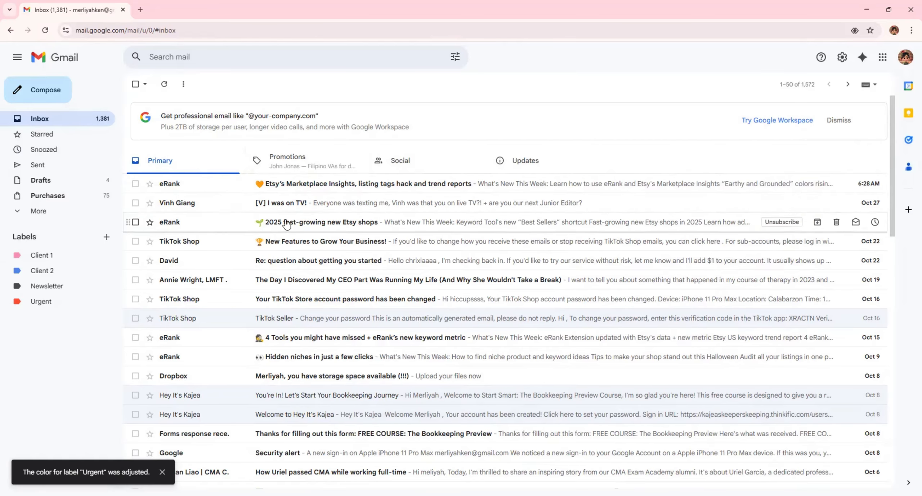
Apply the Client 1 label to the eRank email about Etsy's Marketplace Insights and return to the inbox
left_click(232, 186)
scroll(232, 187, "down", 4)
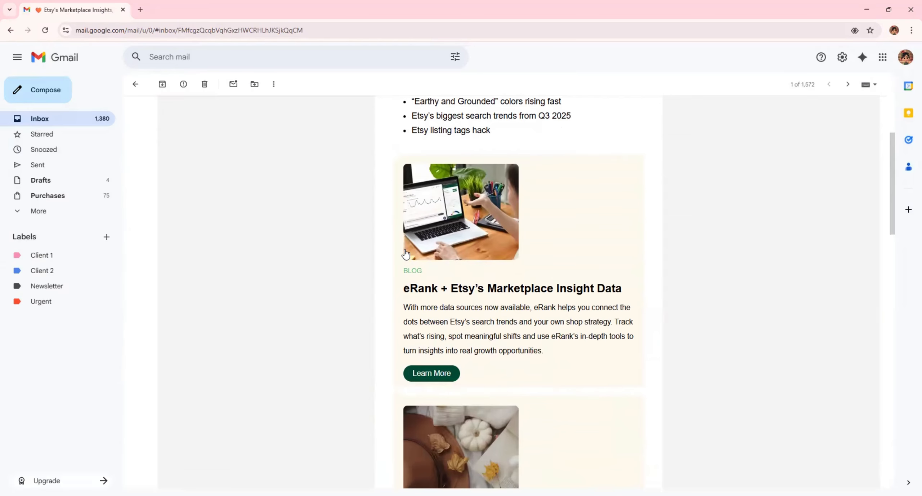
scroll(406, 255, "up", 4)
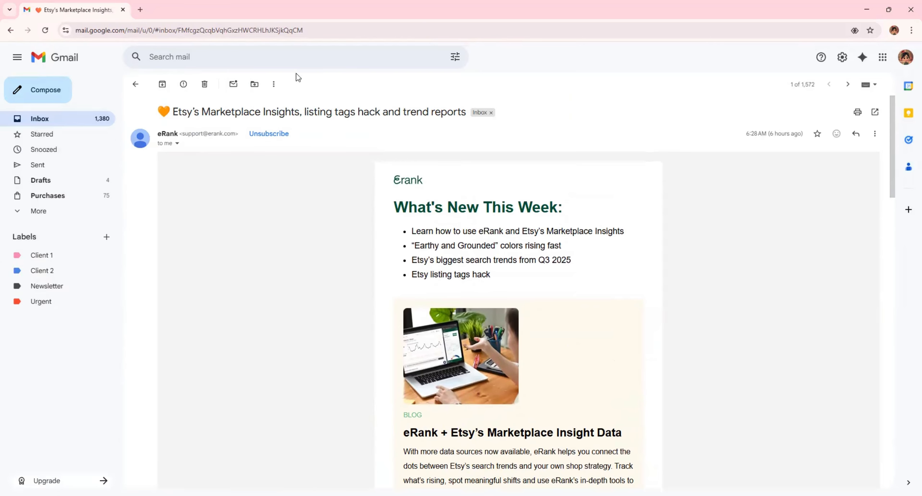
left_click(274, 85)
mouse_move(323, 156)
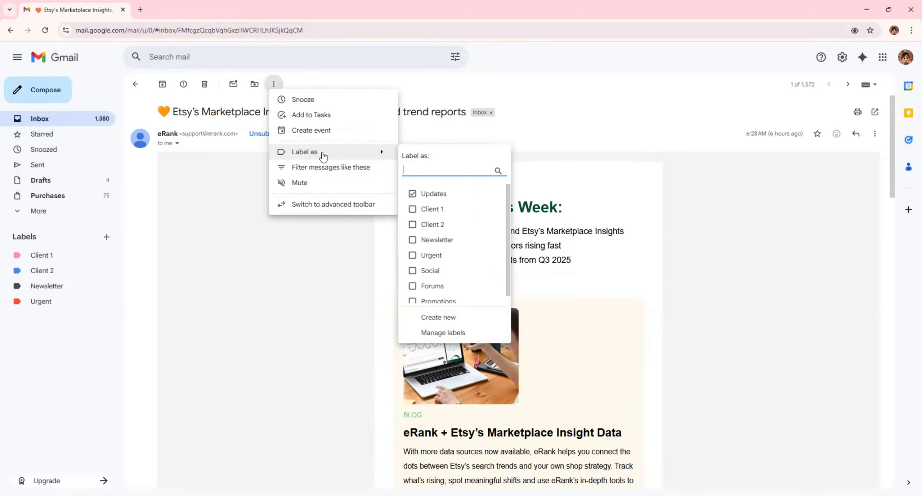
scroll(444, 216, "down", 1)
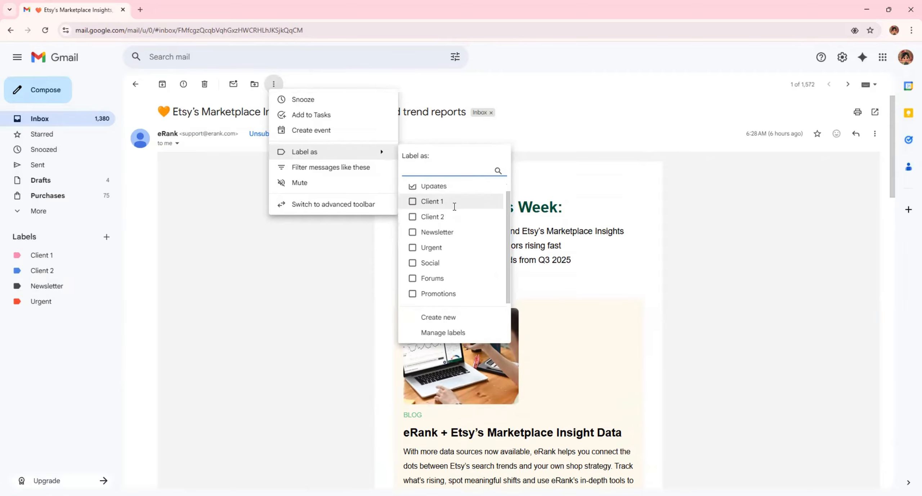
left_click(433, 201)
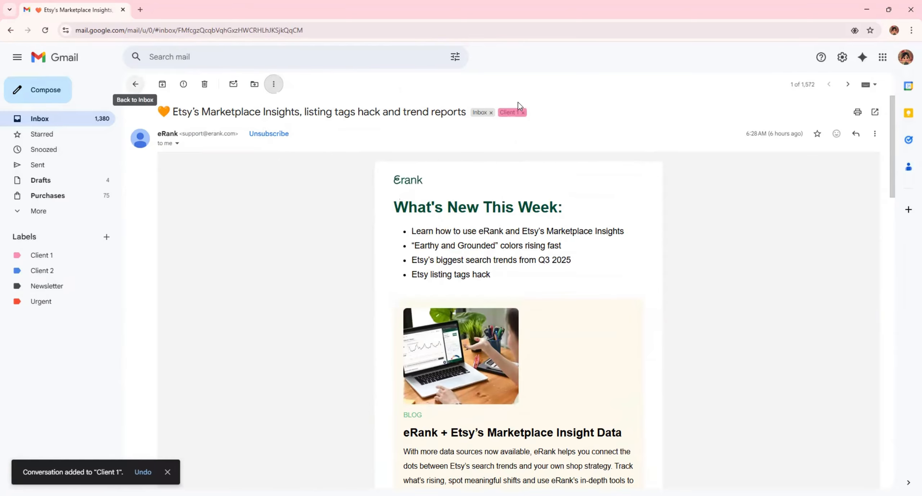
left_click(136, 84)
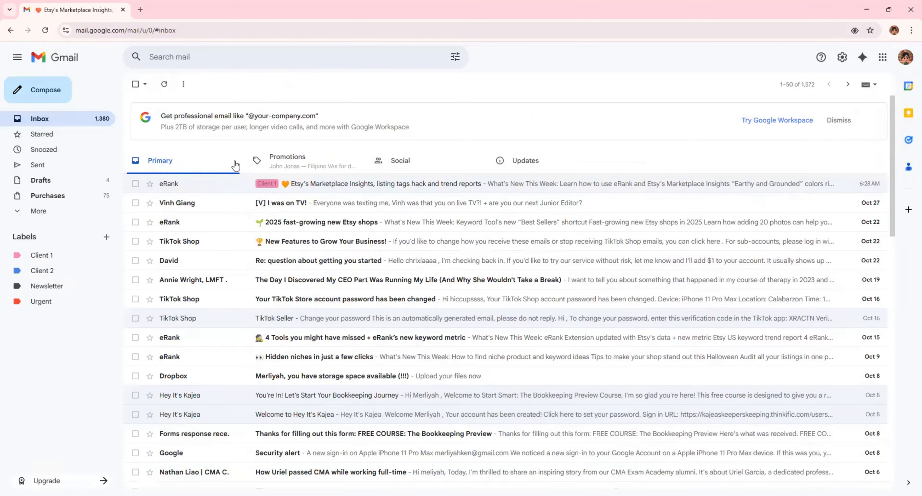
Apply the Client 2 label to the "[V] I was on TV!" email and return to the inbox
left_click(224, 207)
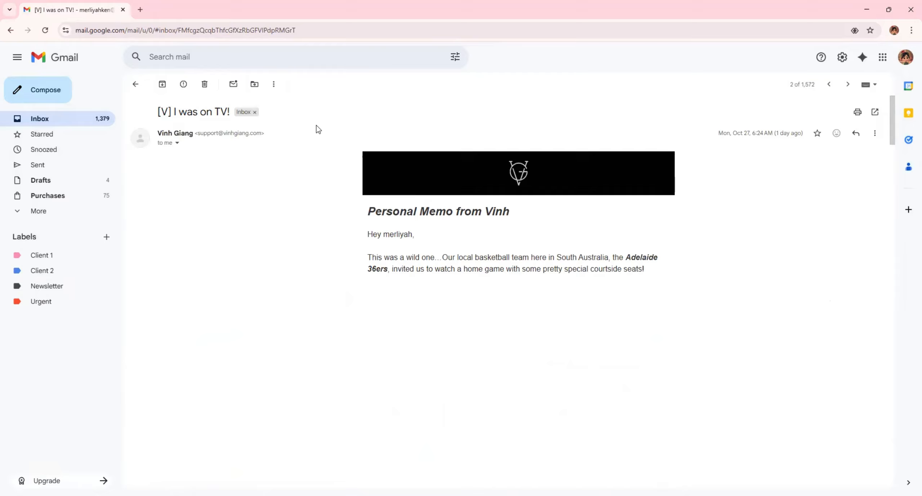
left_click(274, 85)
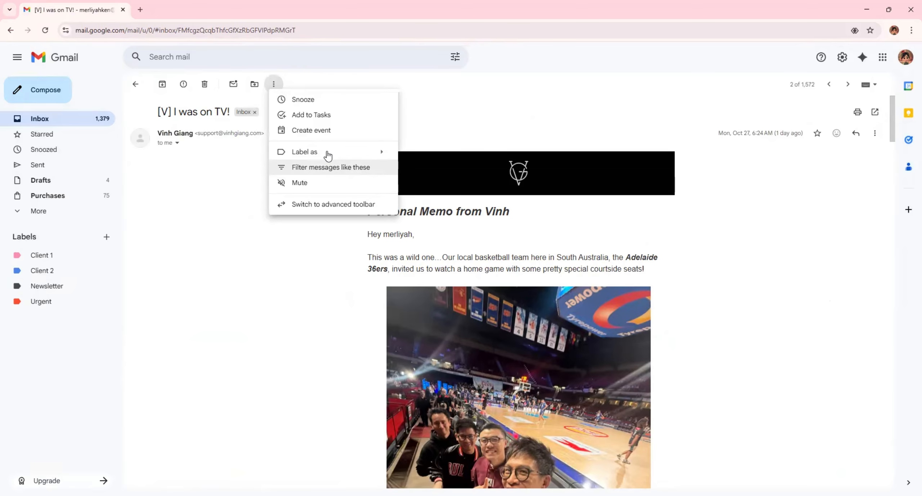
mouse_move(327, 154)
left_click(441, 209)
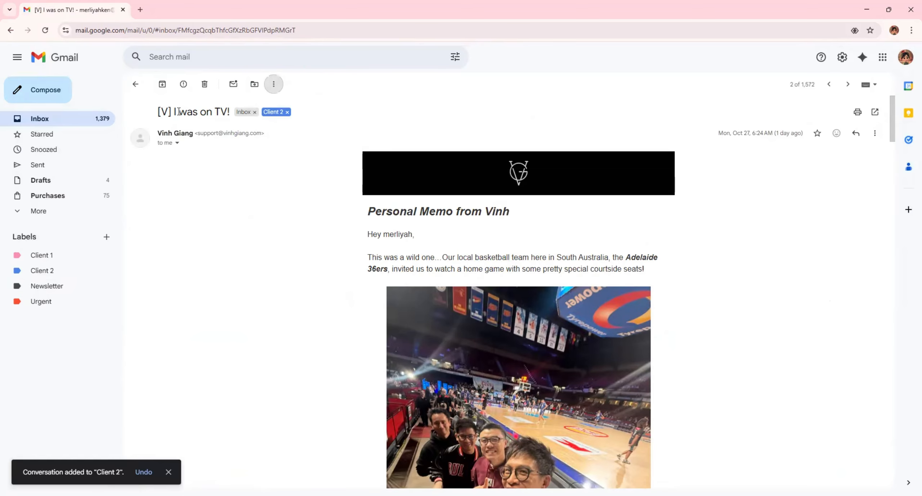
left_click(133, 86)
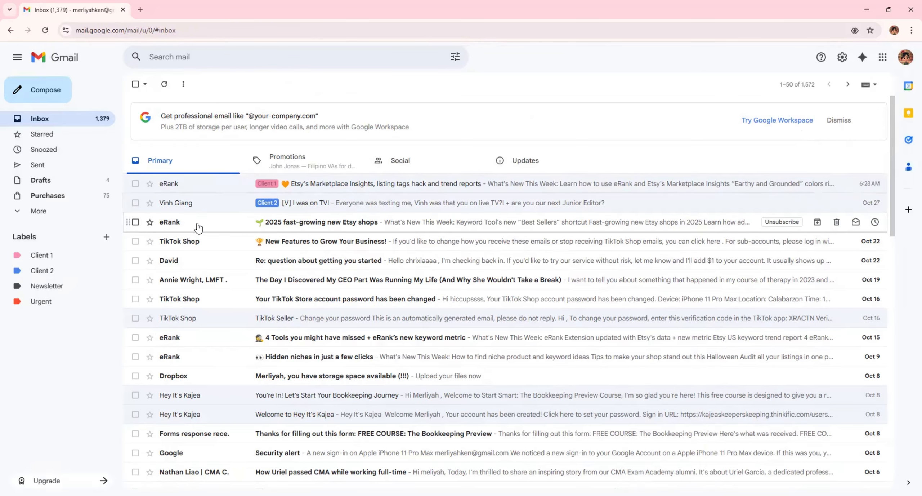
Apply the Newsletter label to the TikTok Shop email "New Features to Grow Your Business!" and return to the inbox
left_click(206, 241)
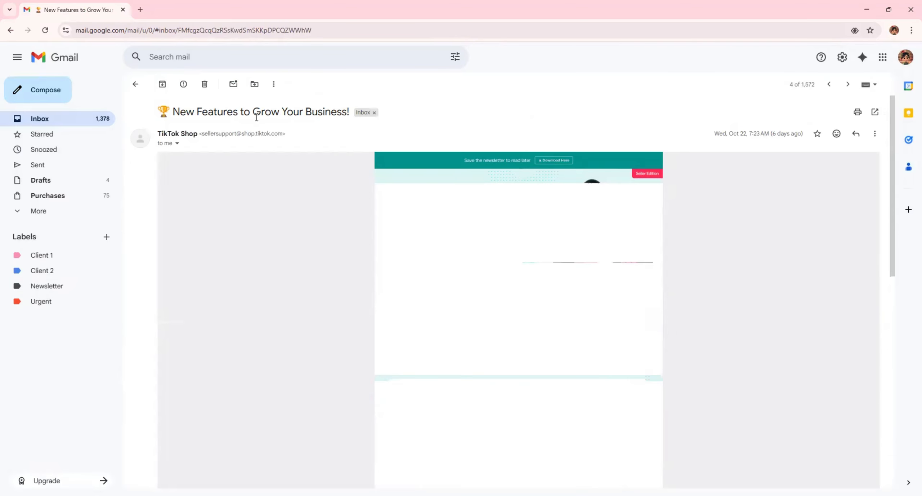
left_click(274, 84)
mouse_move(315, 150)
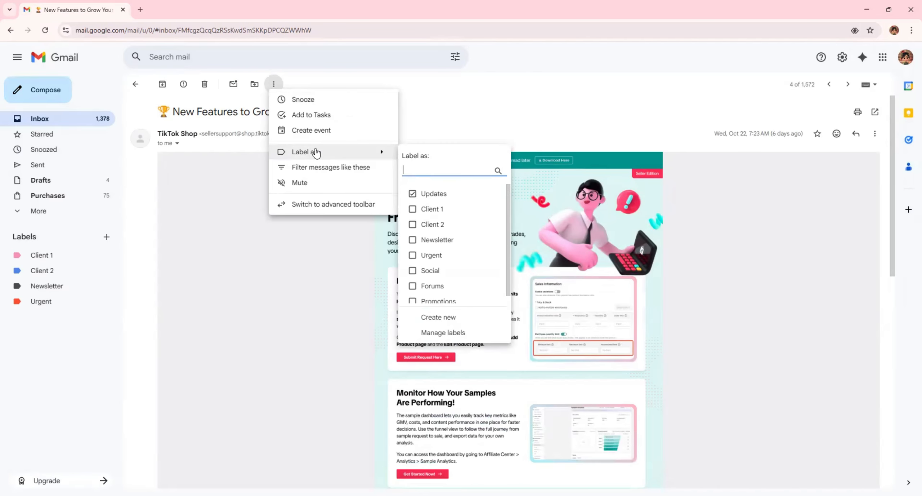
left_click(428, 242)
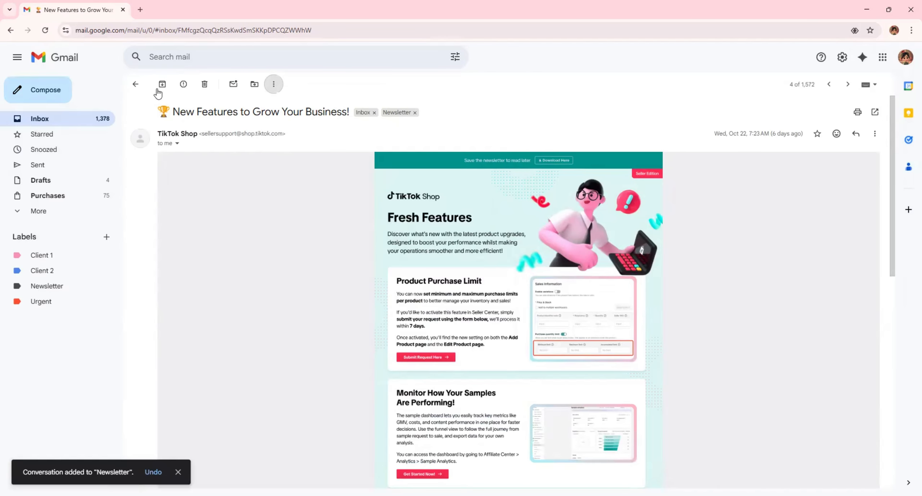
left_click(137, 87)
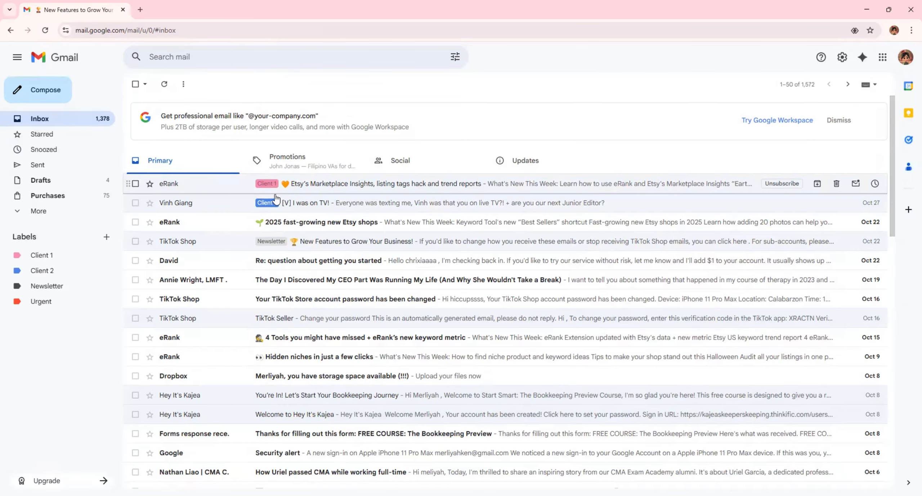
Apply the Urgent label to the email "Re: question about getting you started" and return to the inbox
left_click(220, 265)
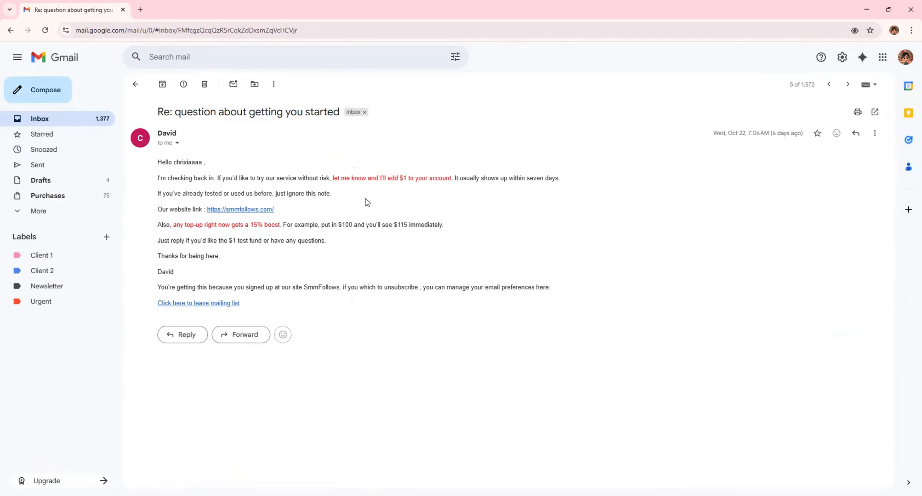
left_click(273, 85)
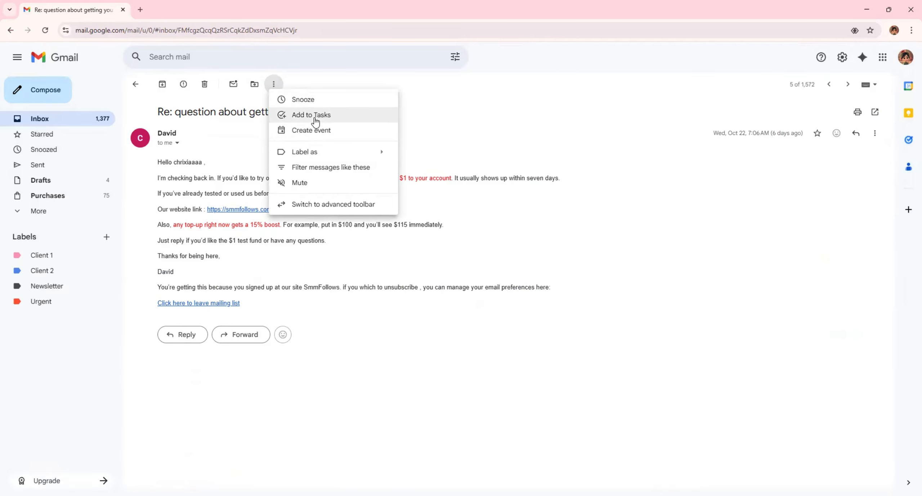
mouse_move(311, 153)
left_click(425, 241)
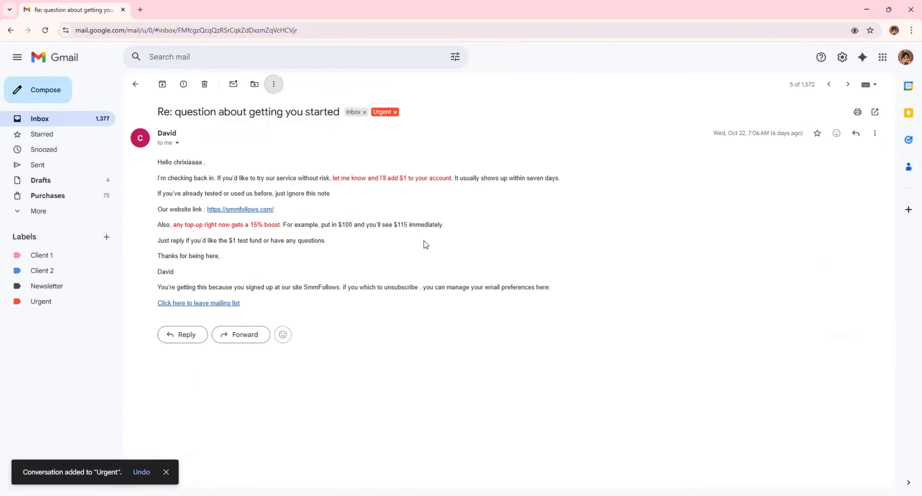
left_click(136, 84)
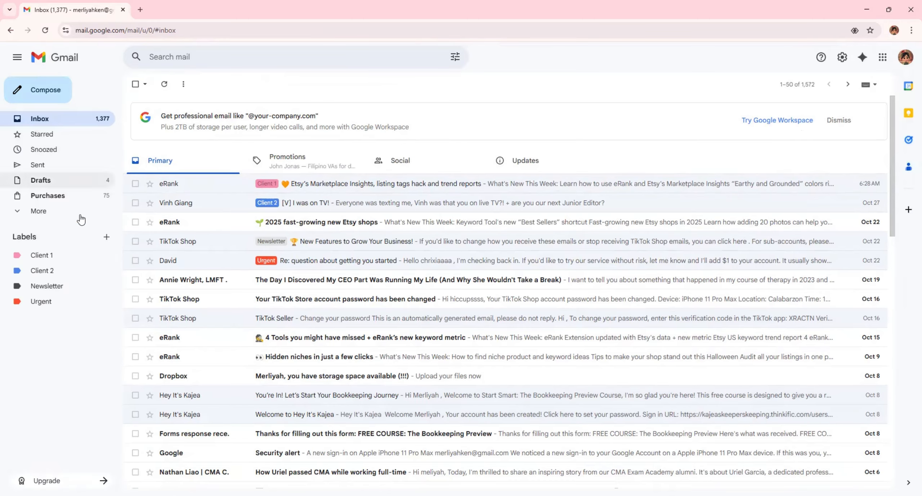
Review the emails filed under the Client 1, Client 2, Newsletter and Urgent labels, returning to the inbox
left_click(42, 258)
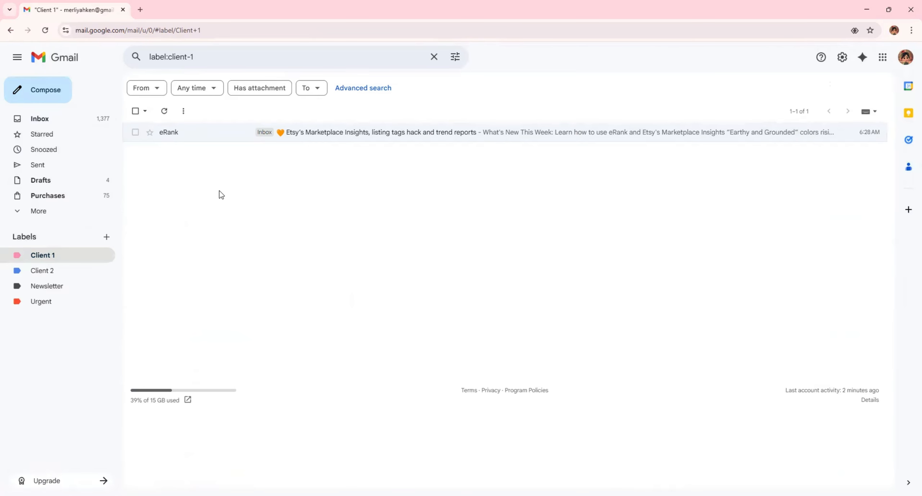
left_click(73, 122)
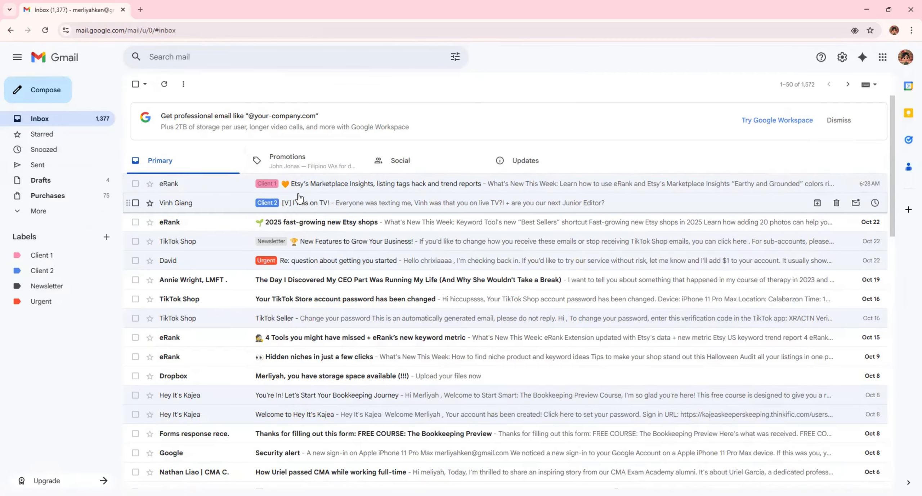
left_click(69, 260)
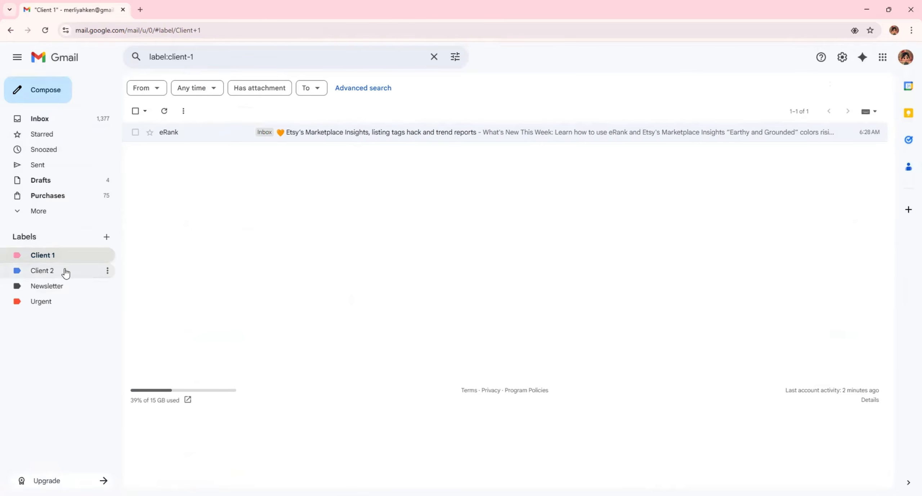
left_click(99, 121)
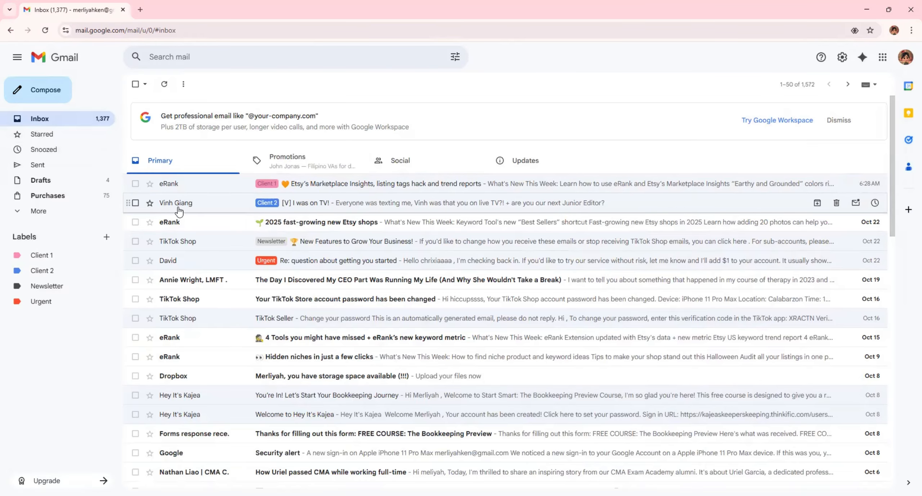
left_click(64, 271)
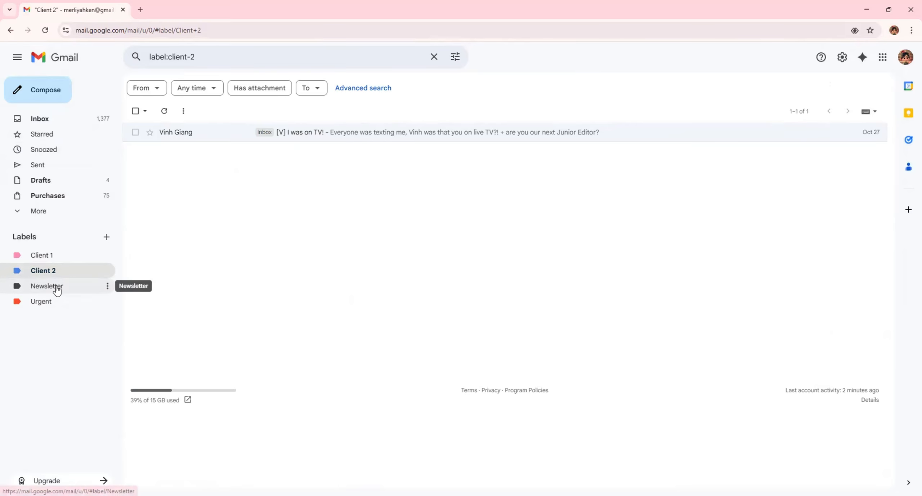
left_click(74, 288)
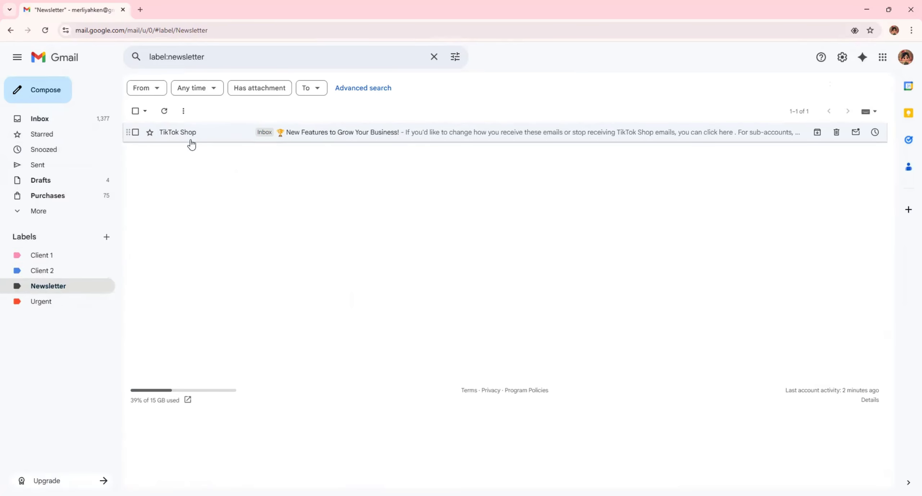
left_click(60, 303)
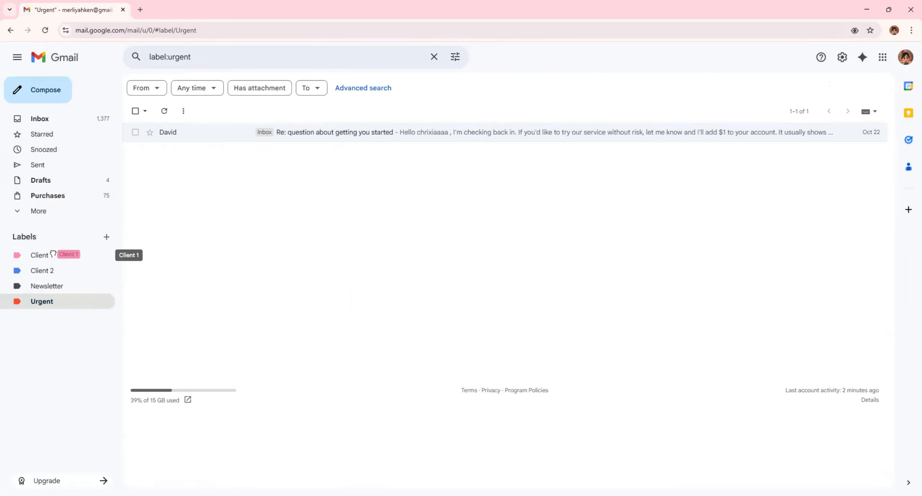
left_click(90, 119)
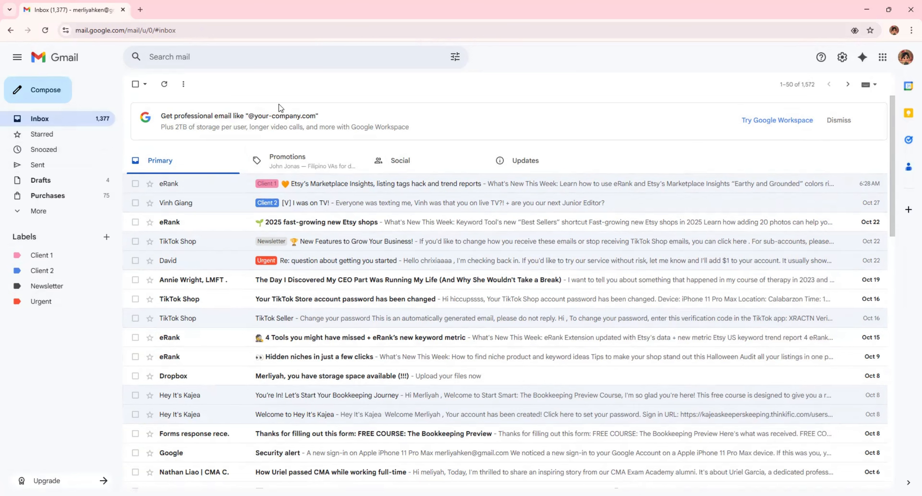
Examine the criteria offered by the advanced mail search options, then close them
left_click(363, 54)
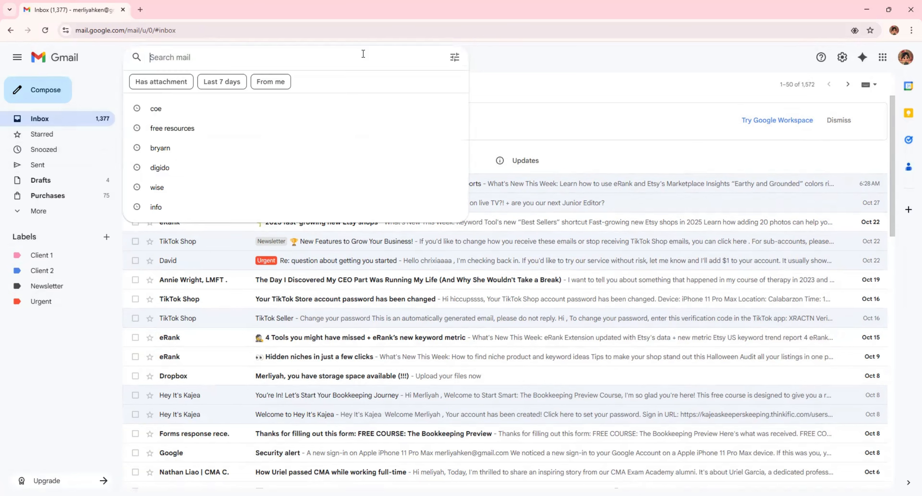
left_click(454, 57)
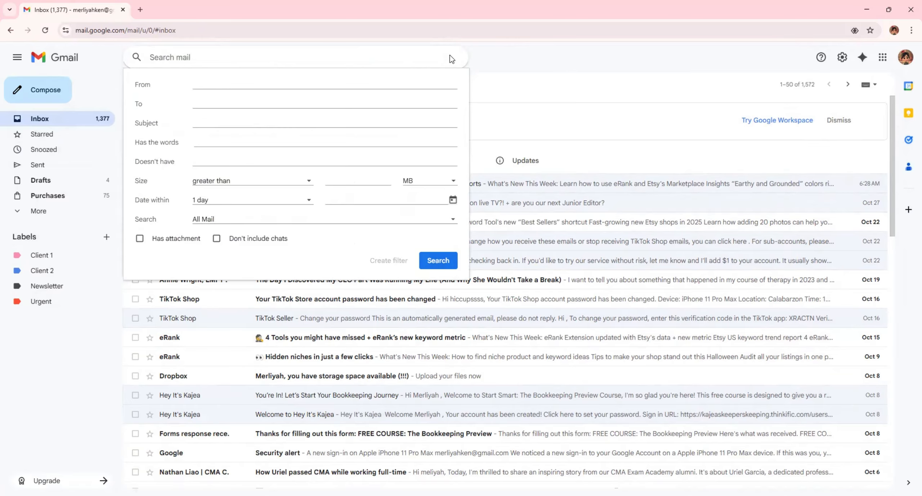
left_click(504, 54)
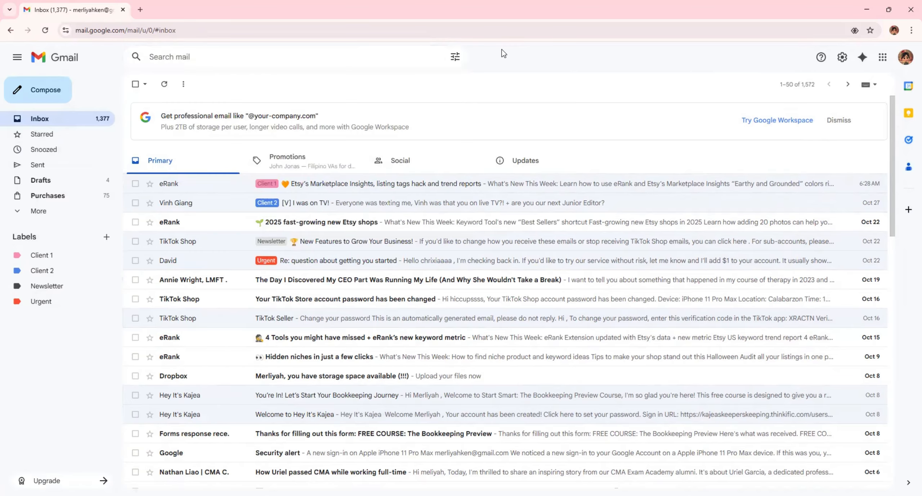
left_click(455, 57)
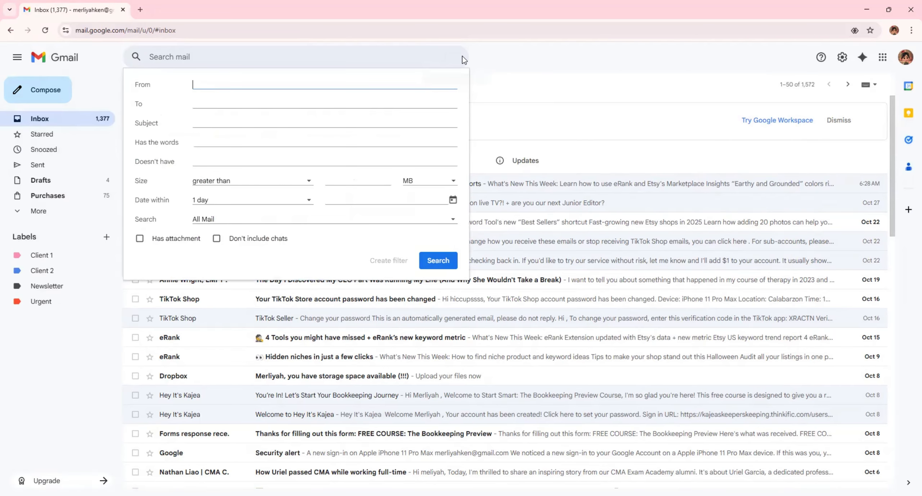
left_click(544, 83)
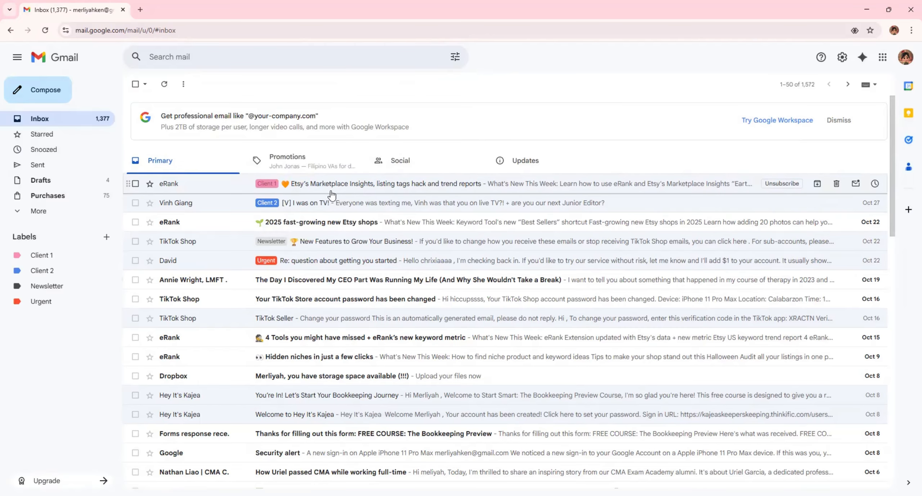
Copy the sender's email address from the eRank Marketplace Insights email and enter it as the From criterion in the advanced search options
left_click(231, 190)
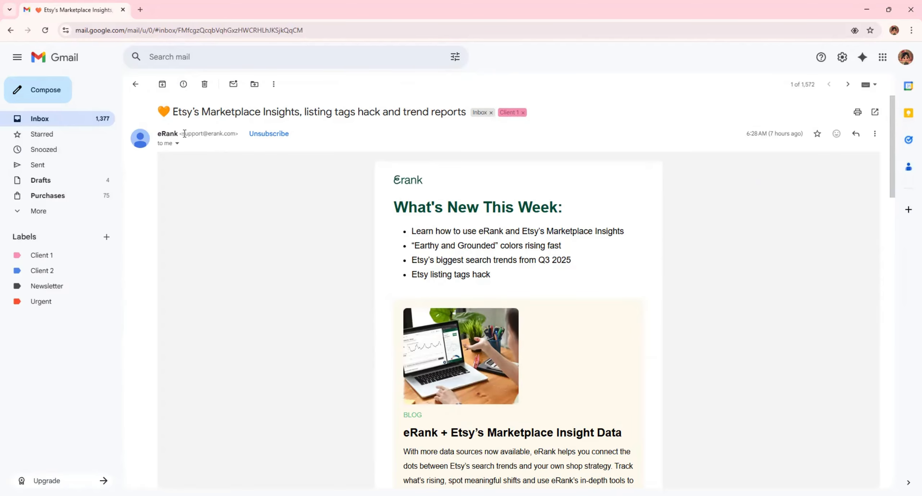
left_click_drag(182, 134, 205, 134)
left_click(235, 135)
left_click(184, 134, "shift")
key("ctrl+c")
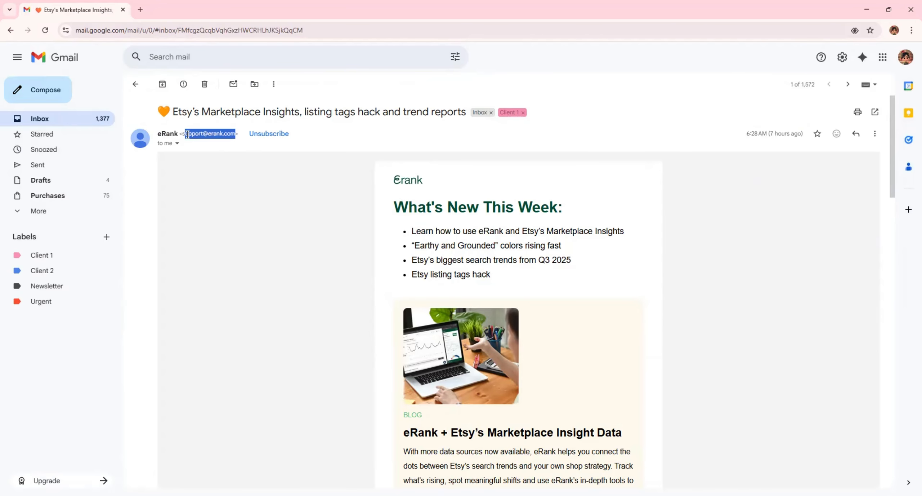
left_click(101, 120)
left_click(454, 58)
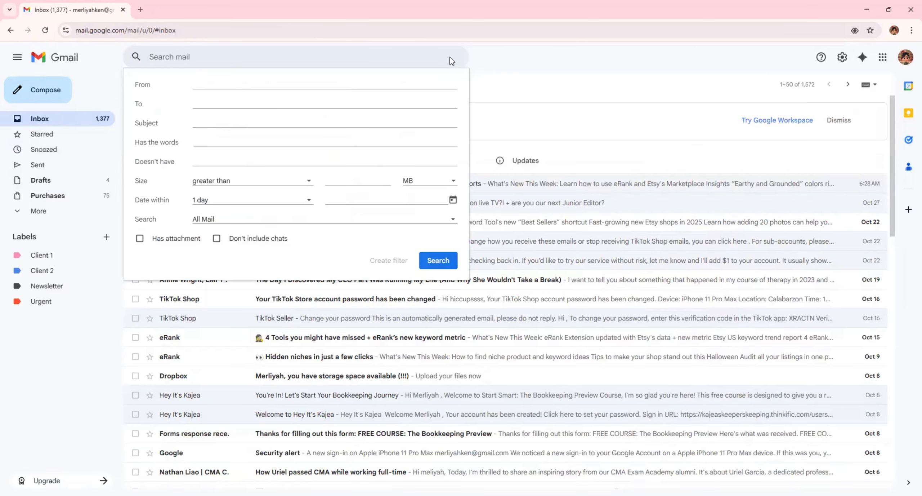
key("ctrl+v")
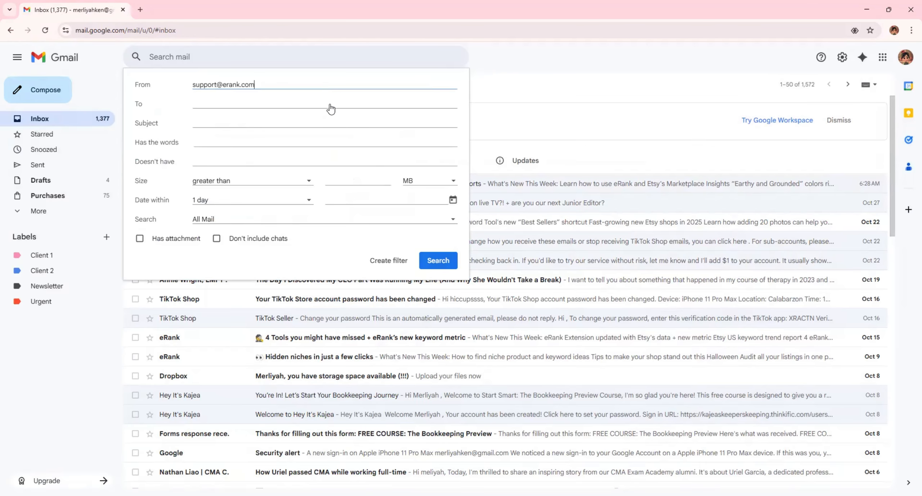
Create a filter for the eRank sender that applies the Client 1 label
left_click(330, 105)
left_click(387, 263)
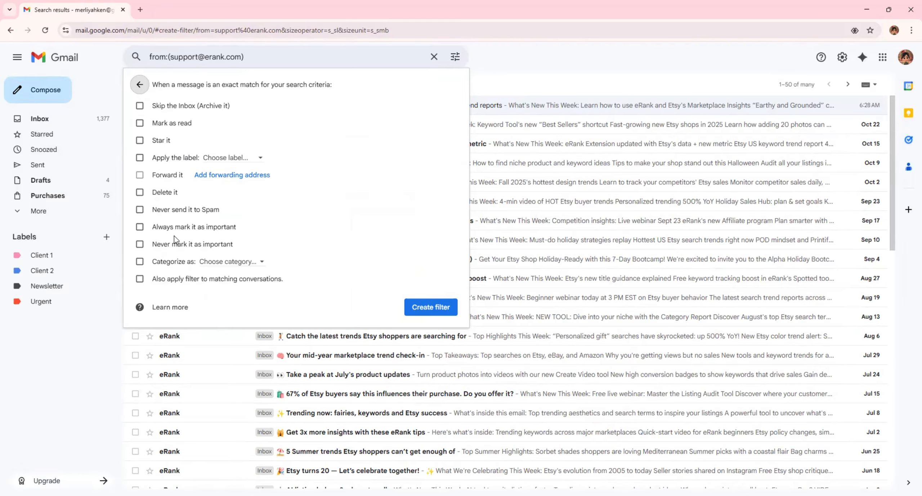
left_click(155, 161)
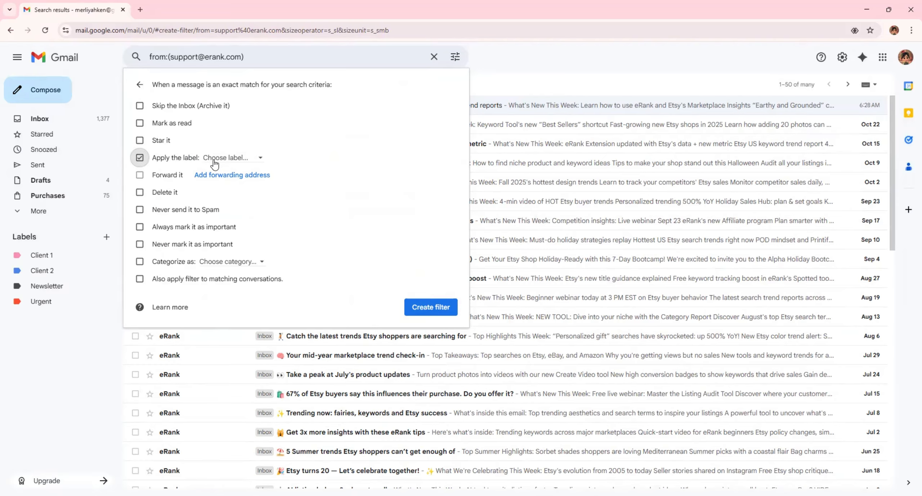
left_click(236, 159)
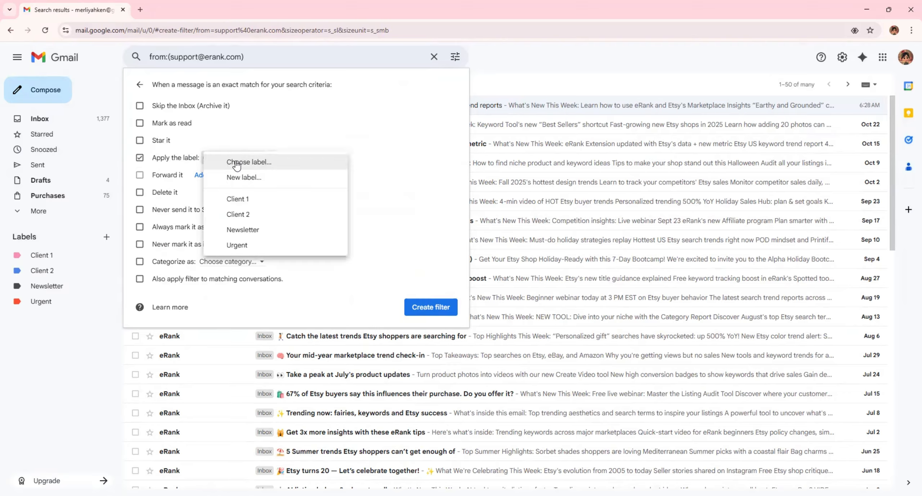
left_click(255, 201)
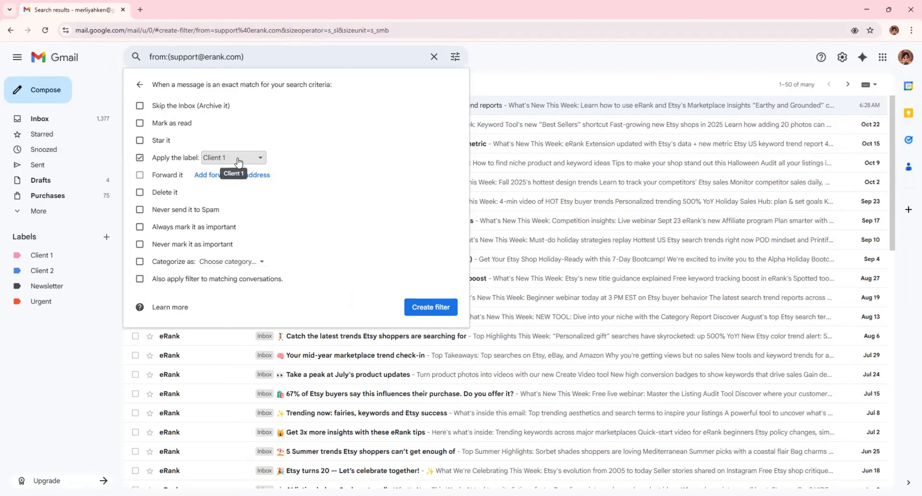
left_click(416, 310)
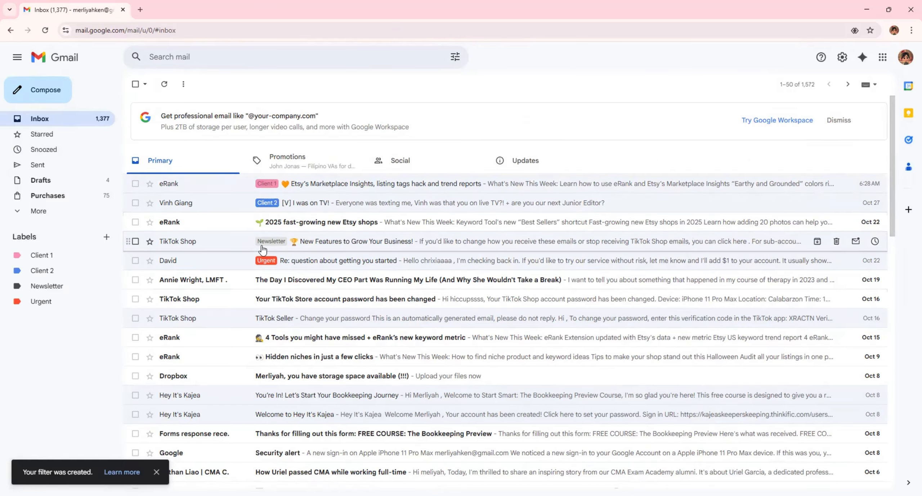
Check the emails filed under the Client 1 label, briefly viewing and closing the advanced search options
left_click(52, 258)
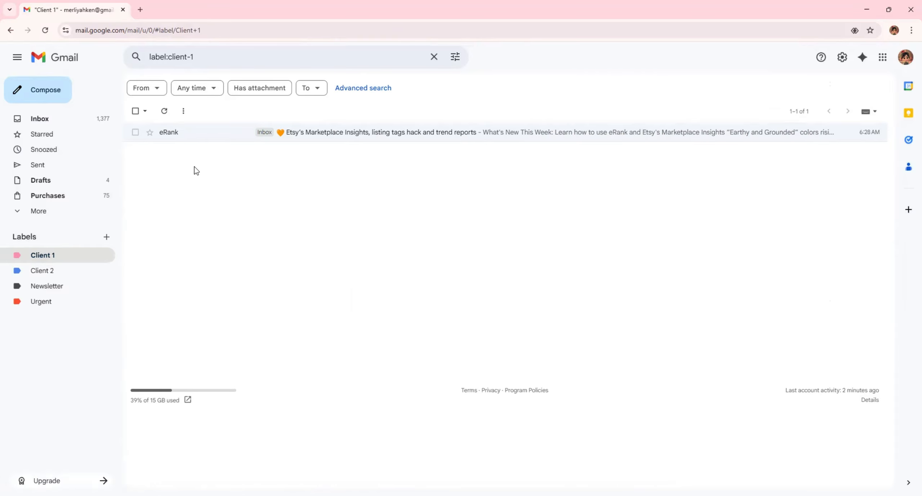
left_click(456, 58)
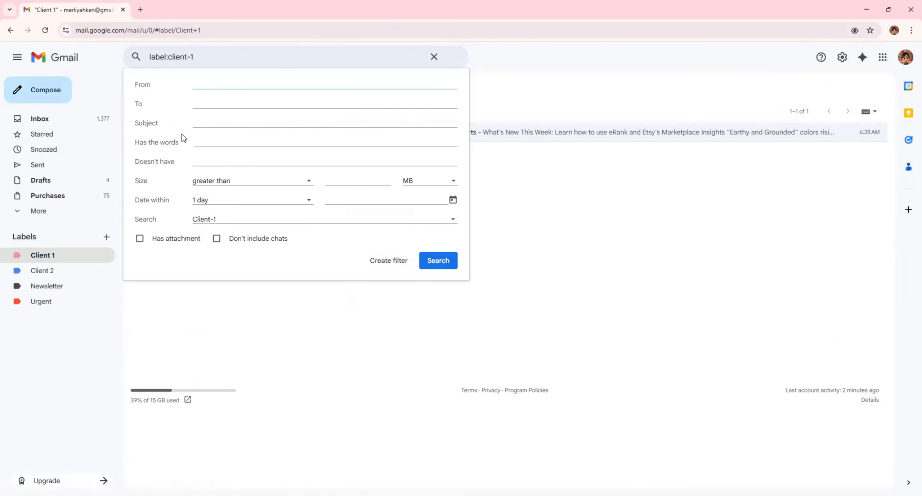
left_click(593, 107)
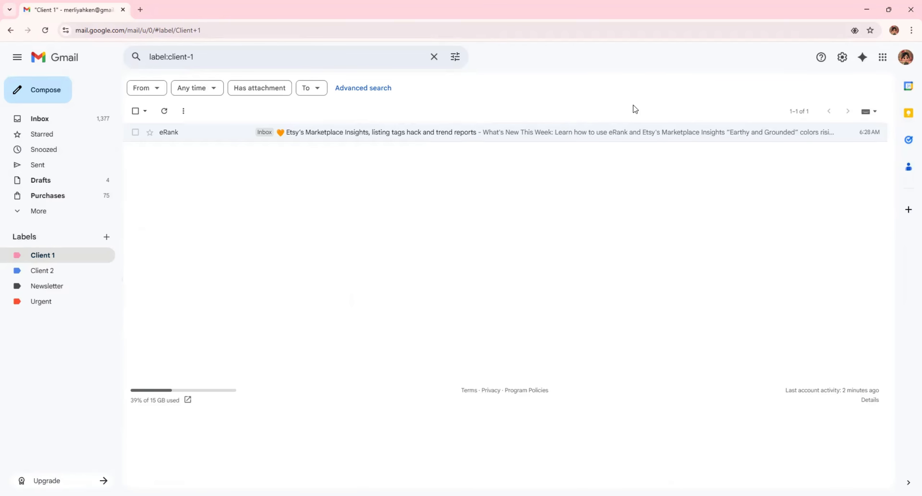
Update the eRank filter in the mail settings to also apply to matching conversations, and open the Client 1 label's emails
left_click(842, 57)
left_click(833, 107)
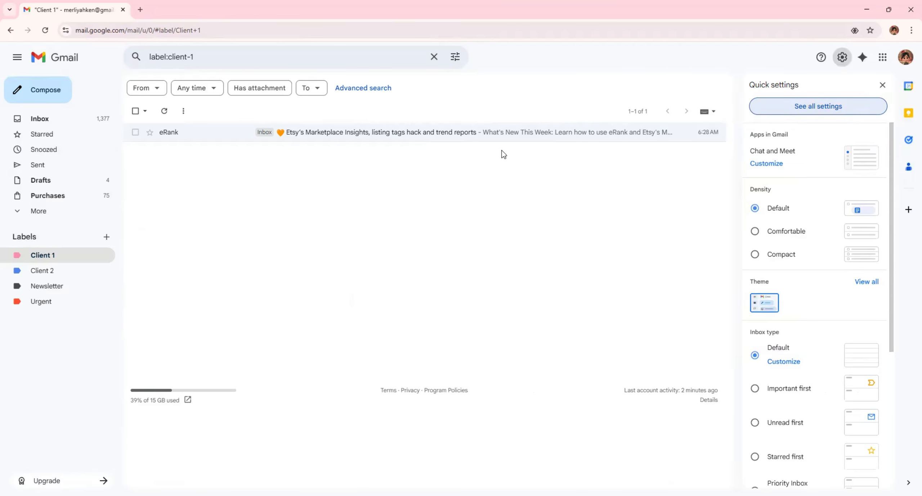
left_click(333, 111)
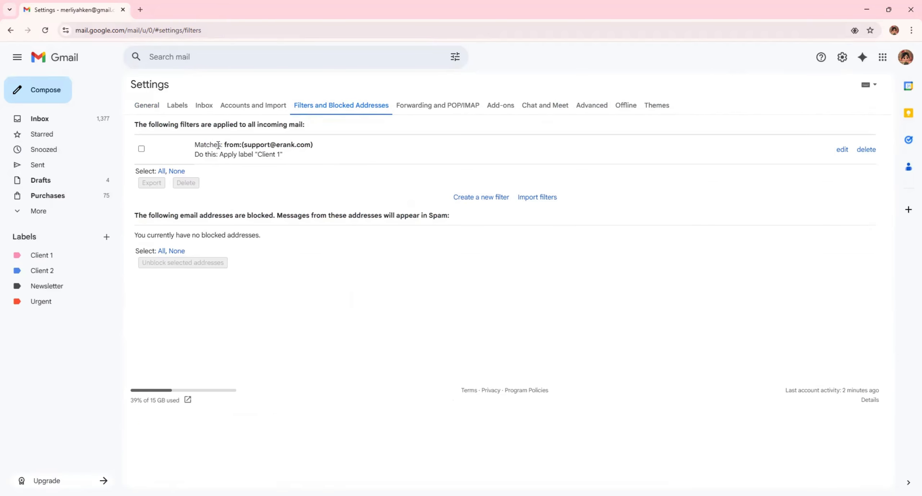
left_click(841, 149)
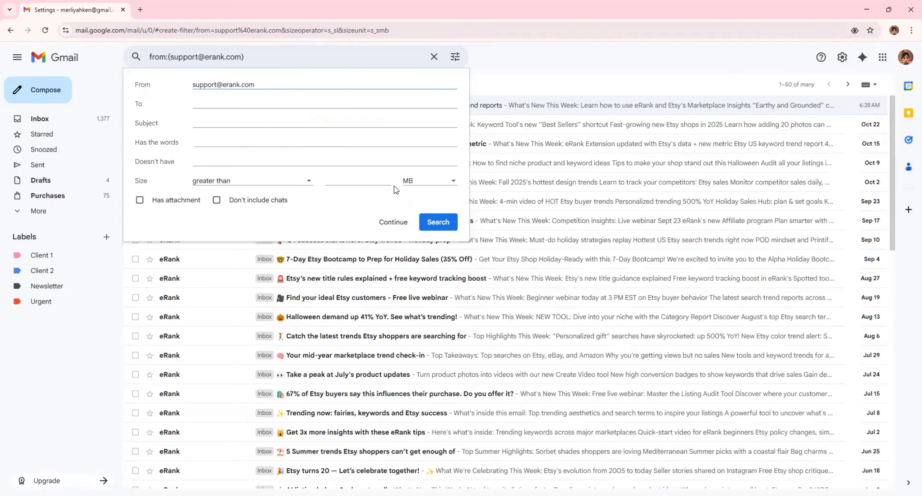
left_click(384, 222)
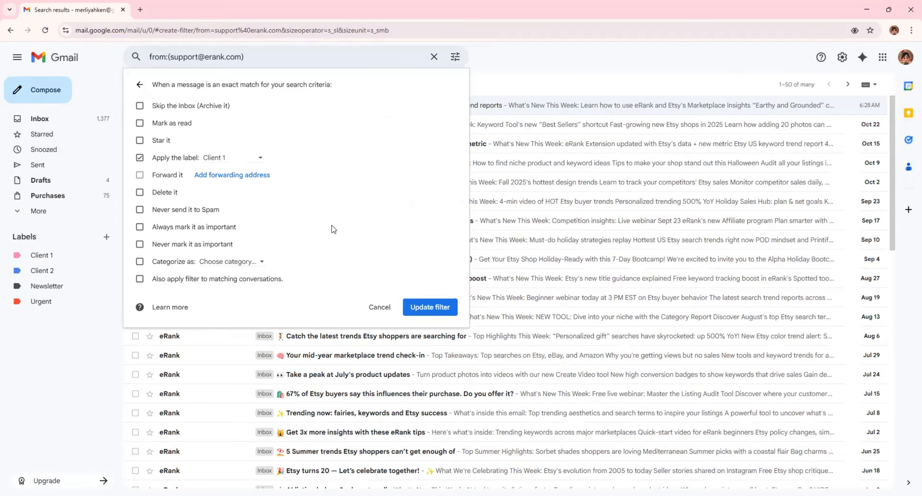
left_click(139, 280)
left_click(432, 309)
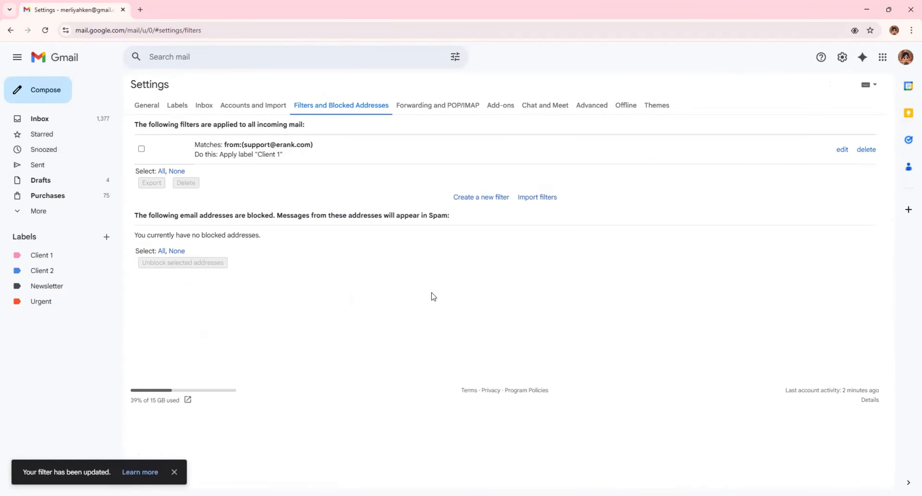
left_click(41, 255)
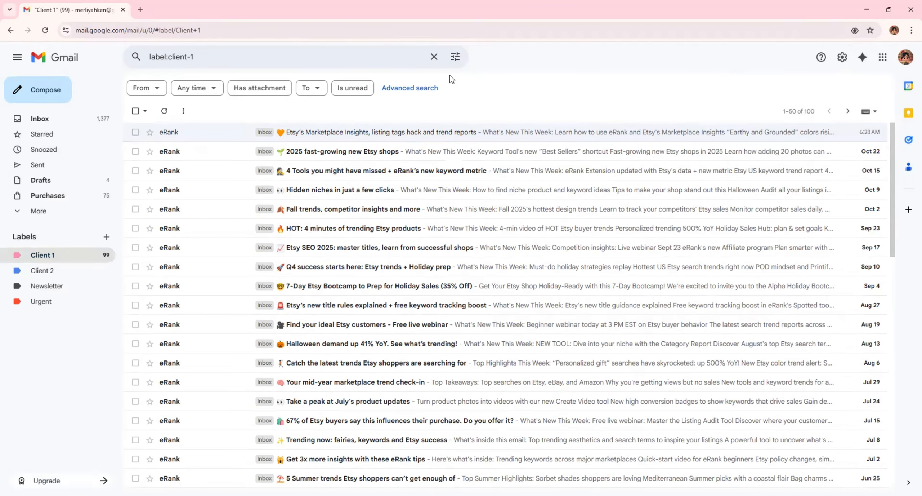
left_click(455, 56)
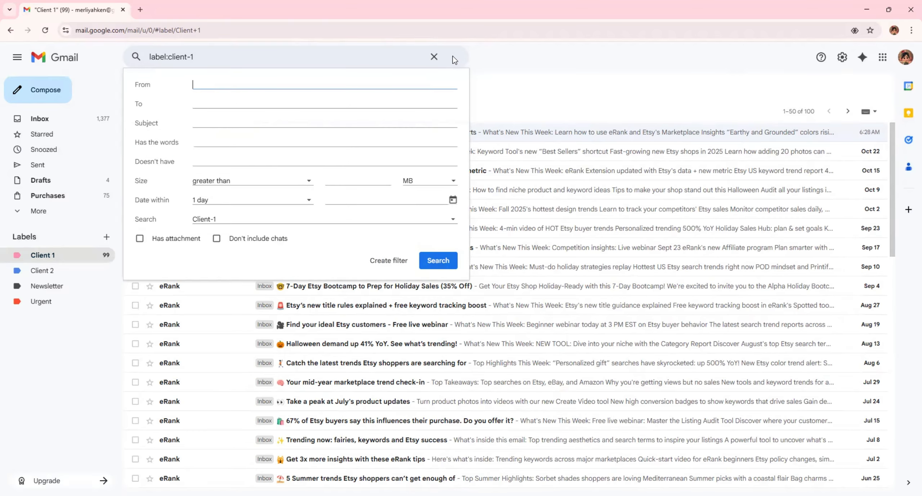
left_click(395, 261)
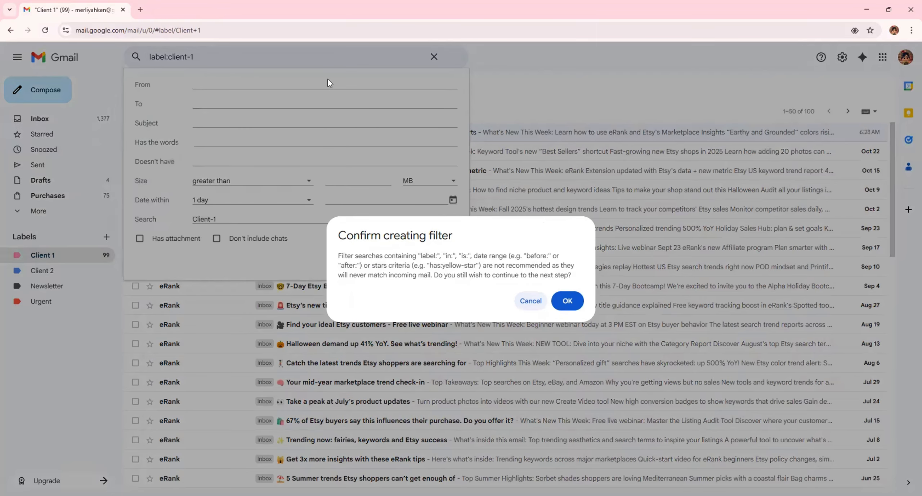
key("Escape")
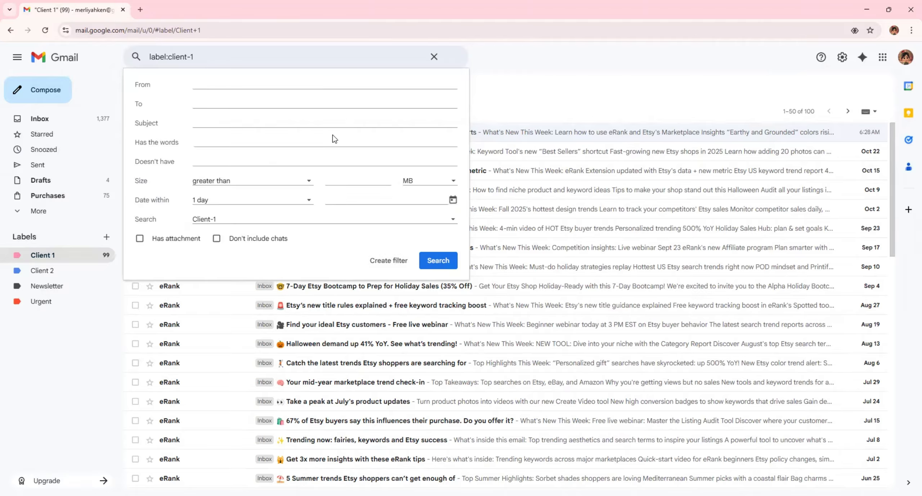
key("ctrl+v")
left_click(384, 262)
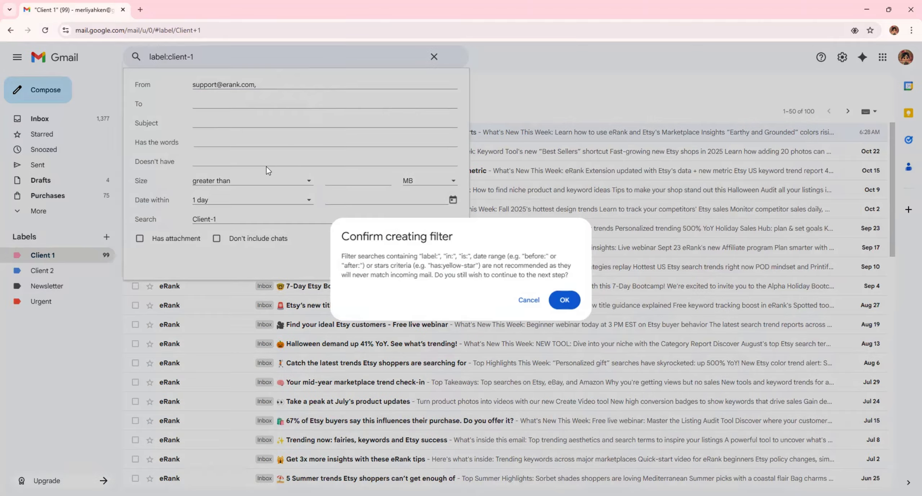
left_click(529, 301)
left_click(298, 84)
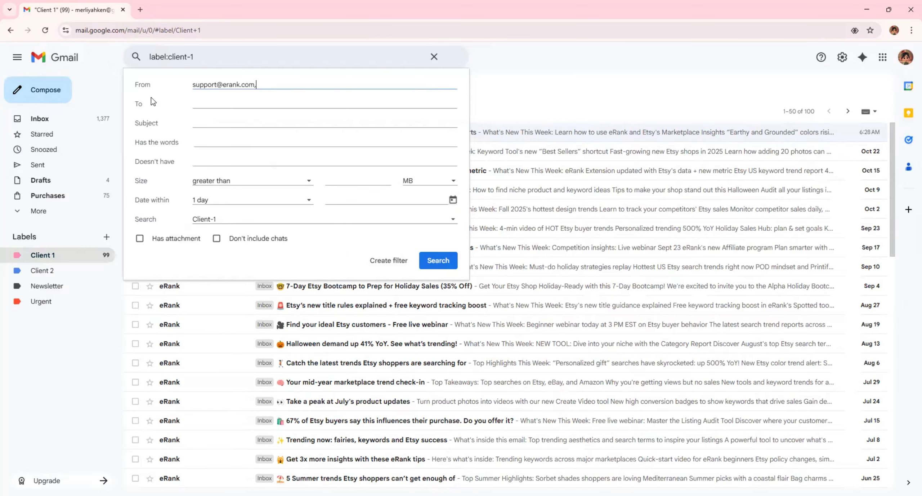
key("ctrl+a")
type("david")
key("BackSpace")
key("BackSpace")
key("BackSpace")
key("BackSpace")
key("BackSpace")
left_click(434, 57)
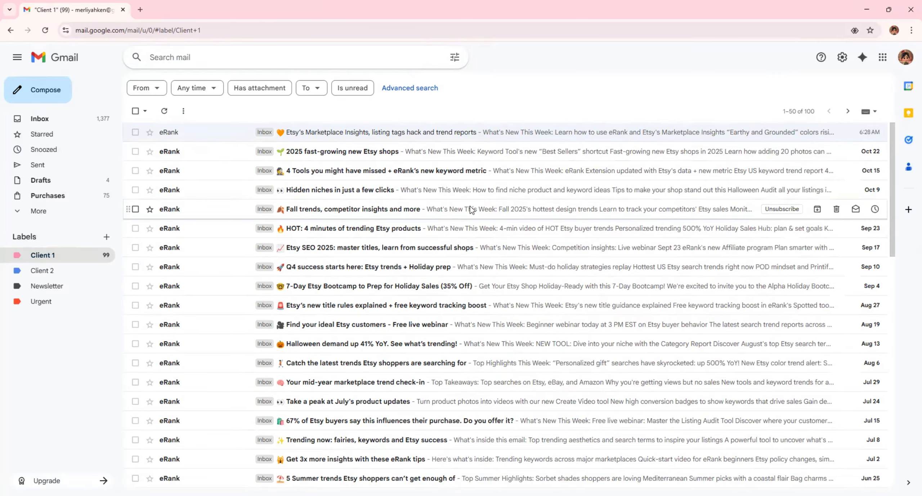
Look through the emails filed under the Client 1 label, then return to the inbox
scroll(499, 212, "down", 5)
scroll(498, 216, "down", 7)
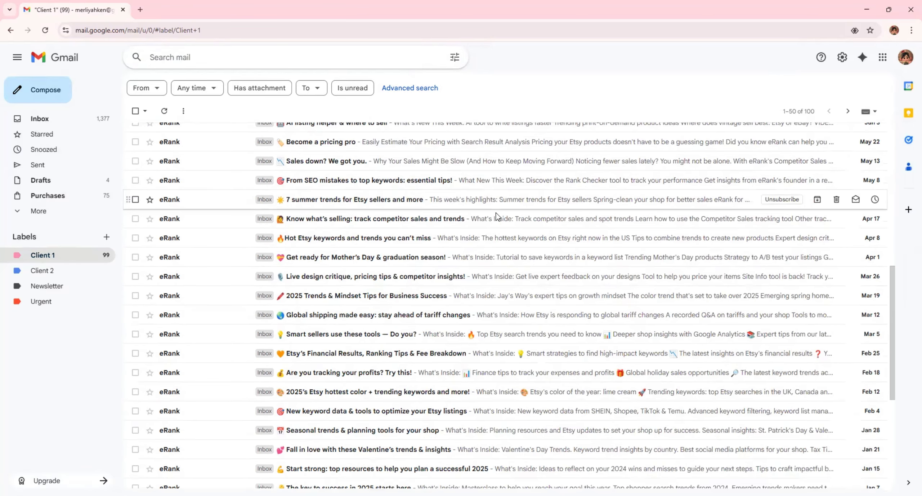
scroll(497, 217, "up", 12)
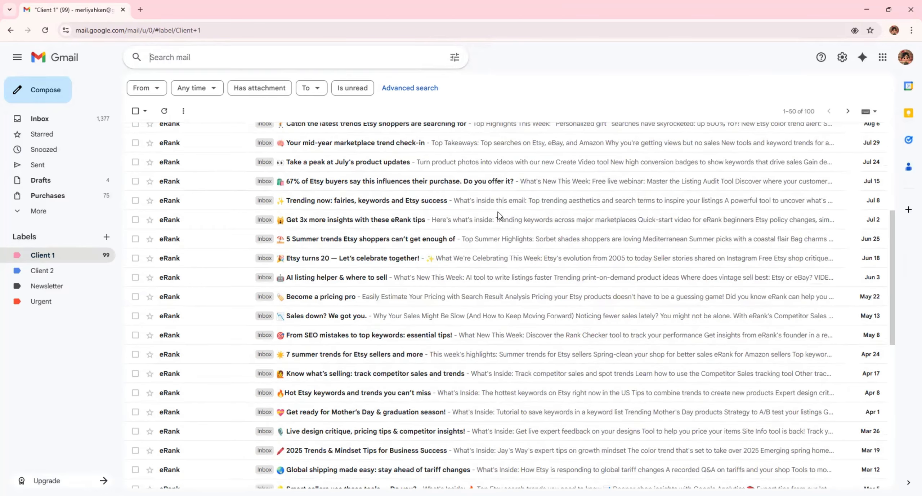
scroll(447, 243, "down", 7)
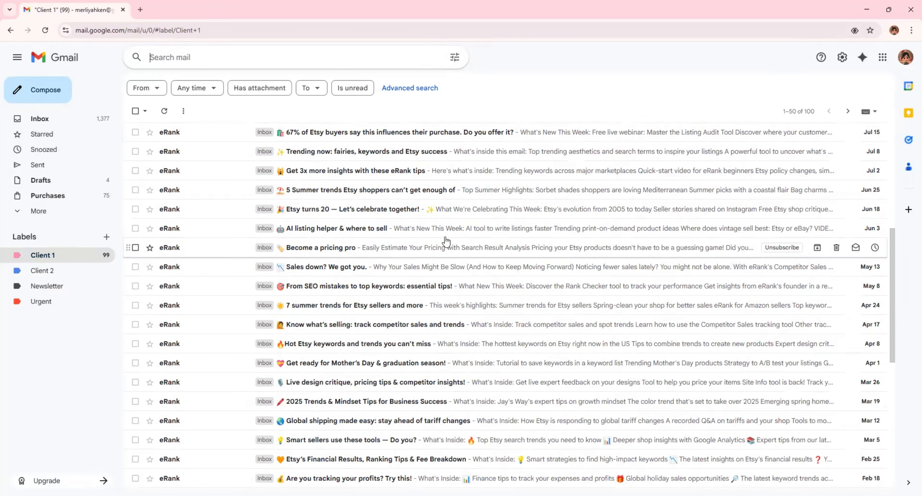
scroll(435, 251, "down", 10)
scroll(223, 129, "up", 12)
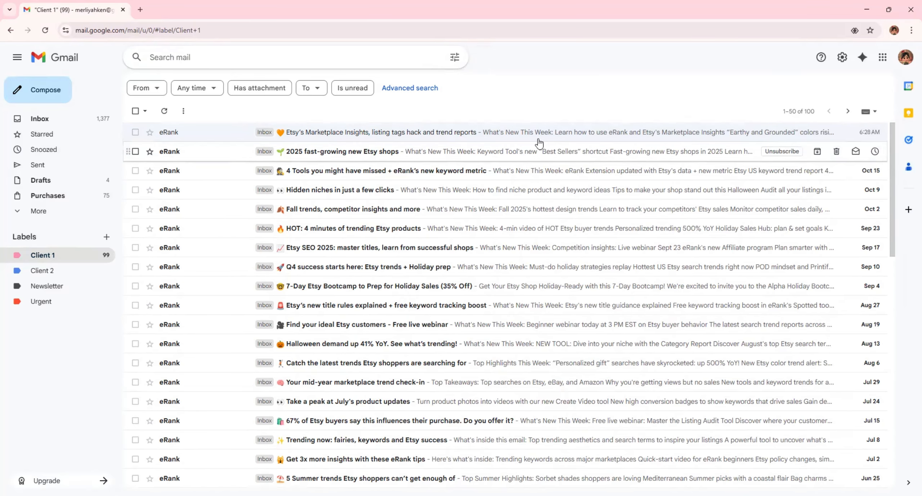
left_click(85, 260)
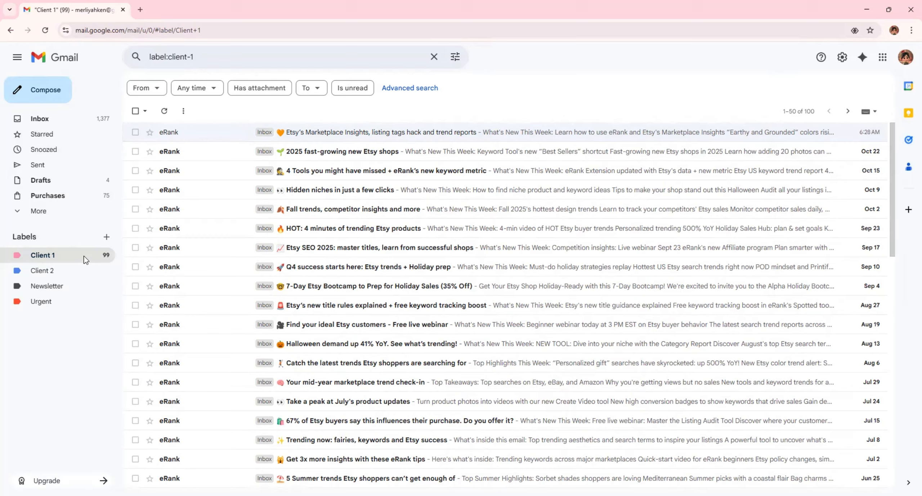
left_click(80, 122)
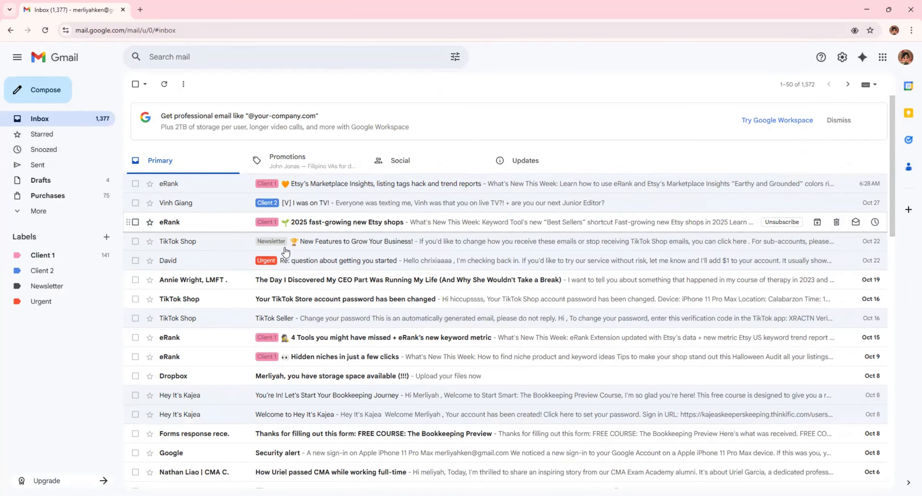
Copy the sender's address from the TikTok Shop email "New Features to Grow Your Business!" and start a filter with it as the From criterion
left_click(213, 249)
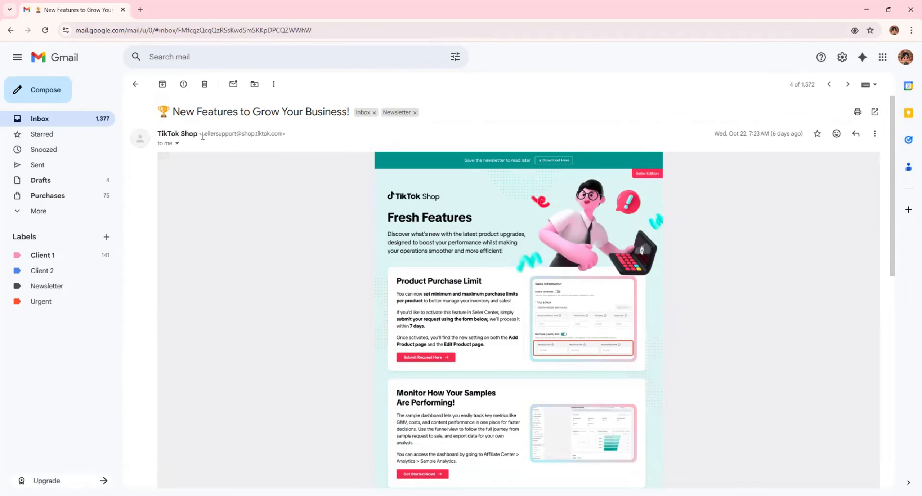
left_click_drag(203, 135, 281, 130)
left_click_drag(281, 131, 281, 131)
key("ctrl+c")
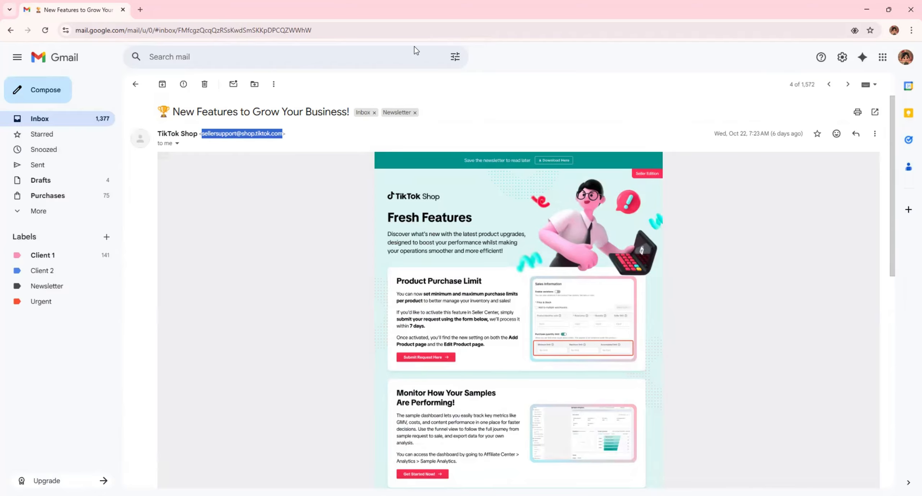
left_click(447, 54)
key("ctrl+v")
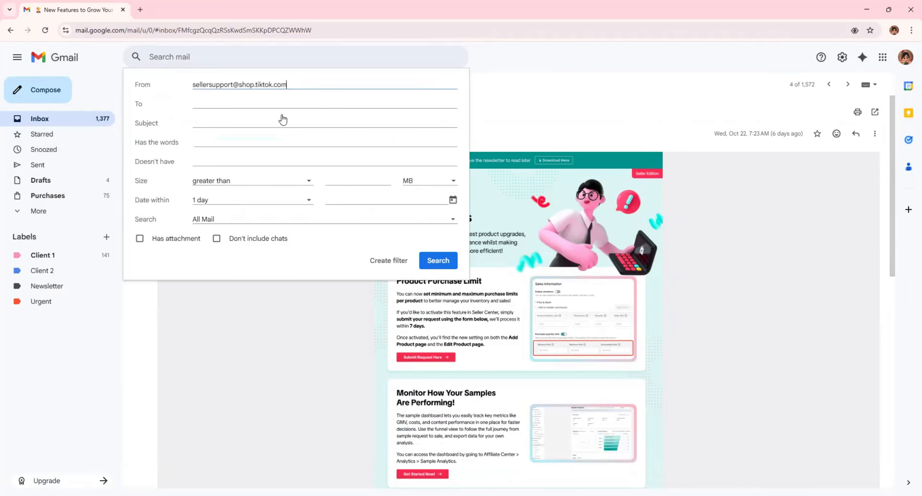
left_click(313, 90)
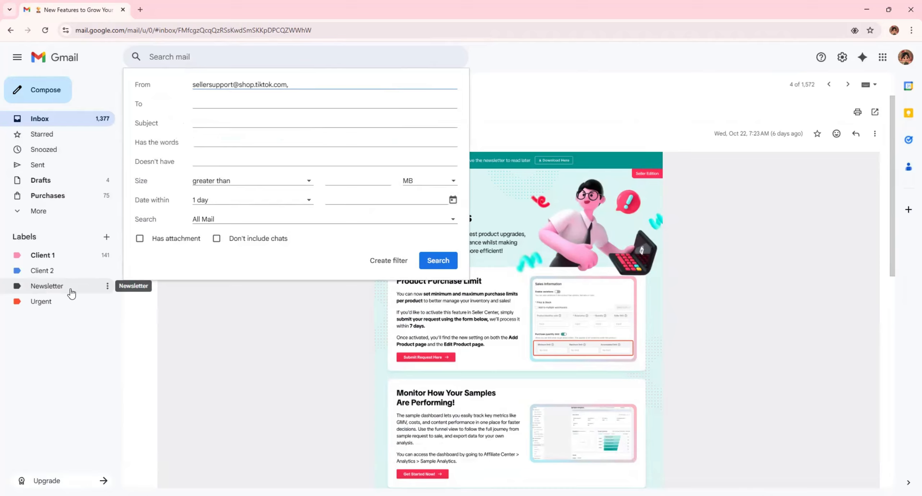
left_click(389, 262)
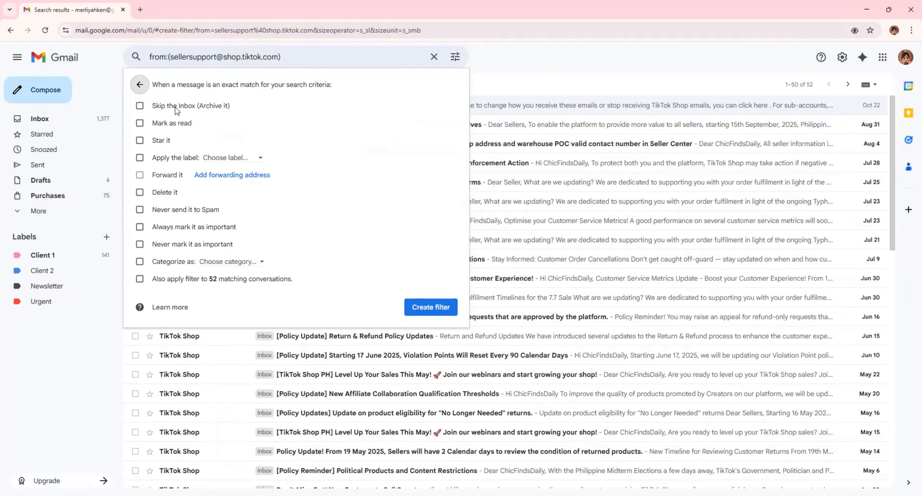
Set the TikTok Shop filter to skip the inbox and apply the Newsletter label
left_click(143, 107)
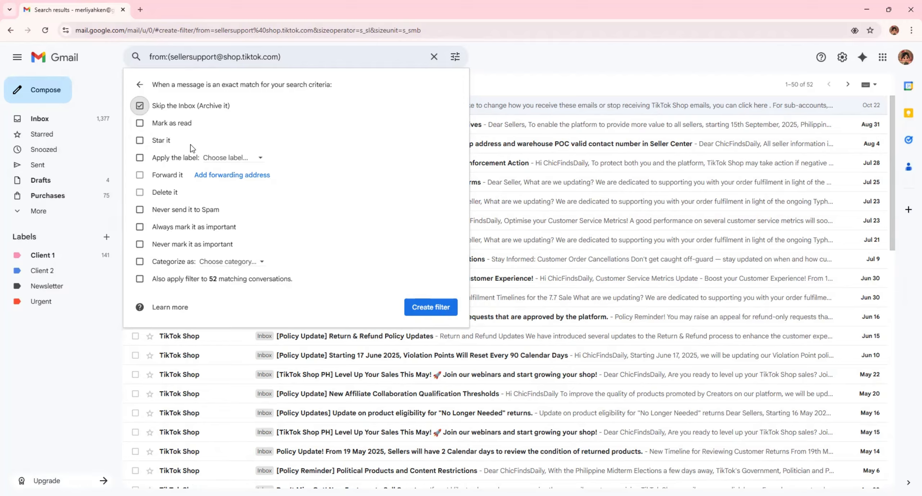
left_click(228, 158)
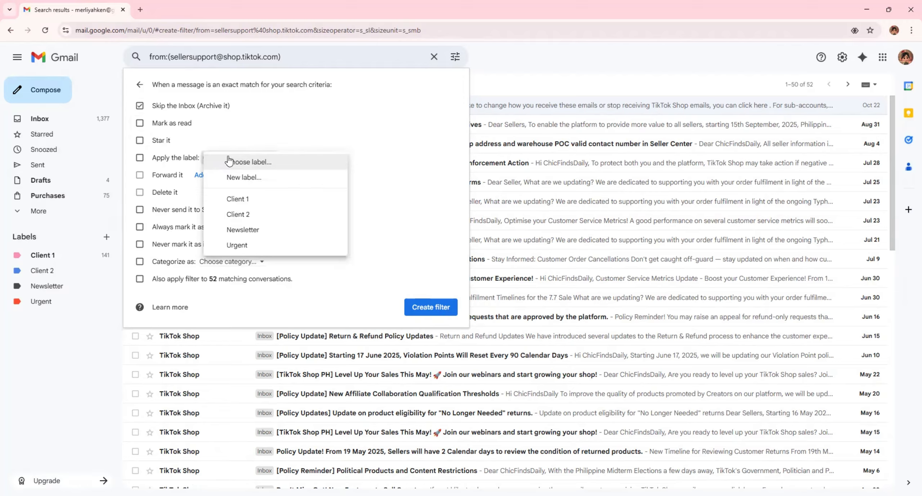
left_click(263, 229)
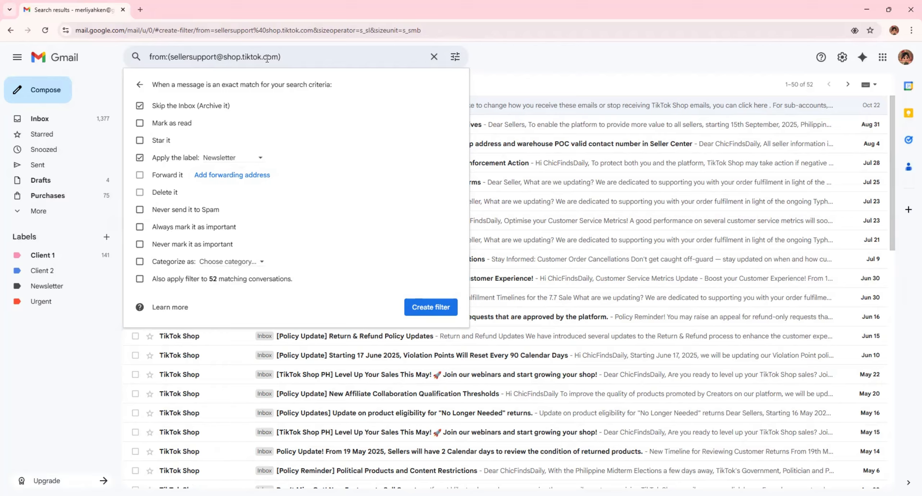
Try the Delete it action, then clear the delete, skip-inbox and label actions of the TikTok Shop filter
double_click(141, 193)
left_click(161, 194)
left_click(141, 108)
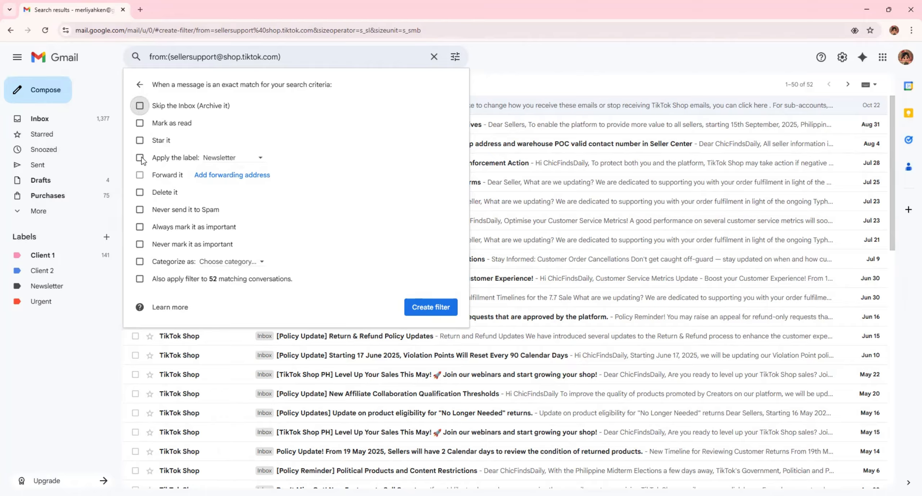
Create the TikTok Shop filter with Skip the Inbox, Never mark it as important and category Promotions, also applied to matching conversations
left_click(141, 107)
left_click(142, 110)
left_click(139, 106)
left_click(140, 244)
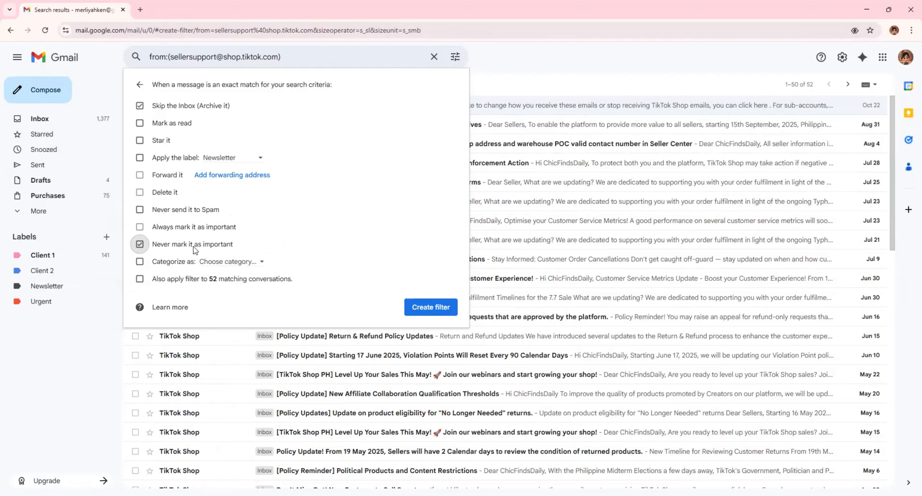
left_click(222, 265)
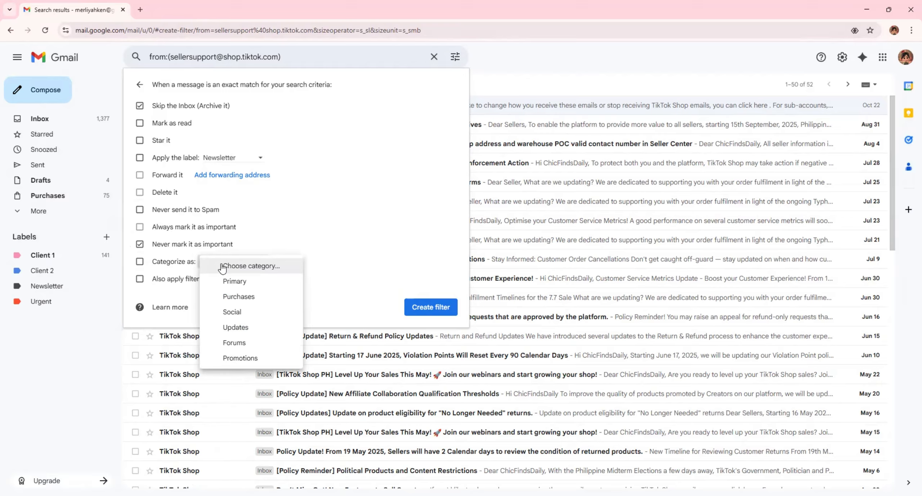
left_click(245, 357)
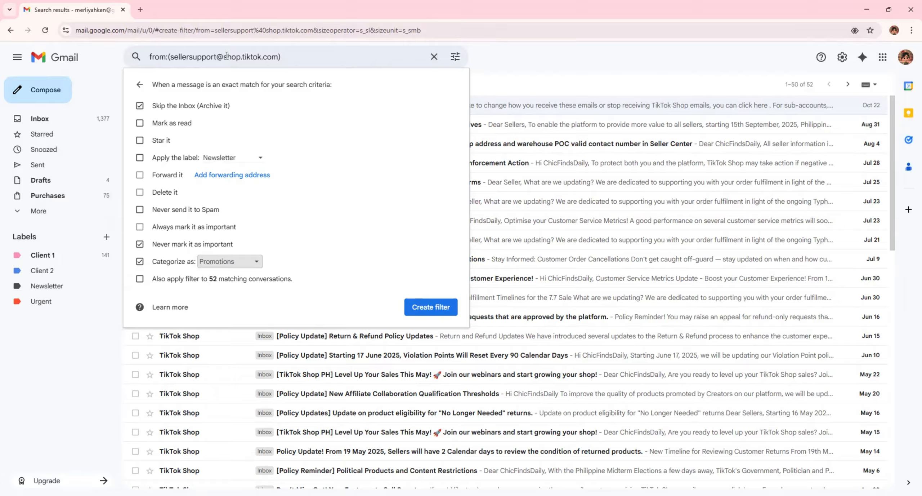
left_click(140, 279)
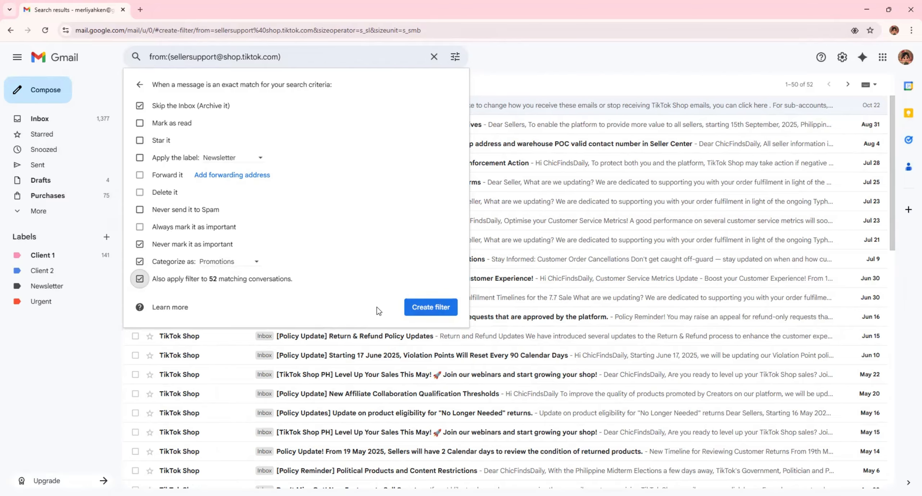
left_click(425, 314)
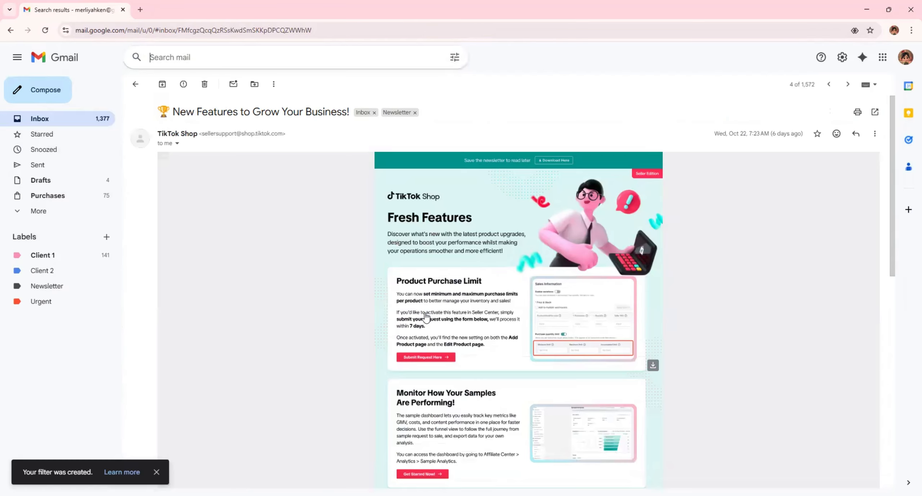
Check the inbox's Primary and Promotions categories and the Newsletter label for the filtered TikTok Shop emails
left_click(137, 85)
scroll(298, 253, "down", 3)
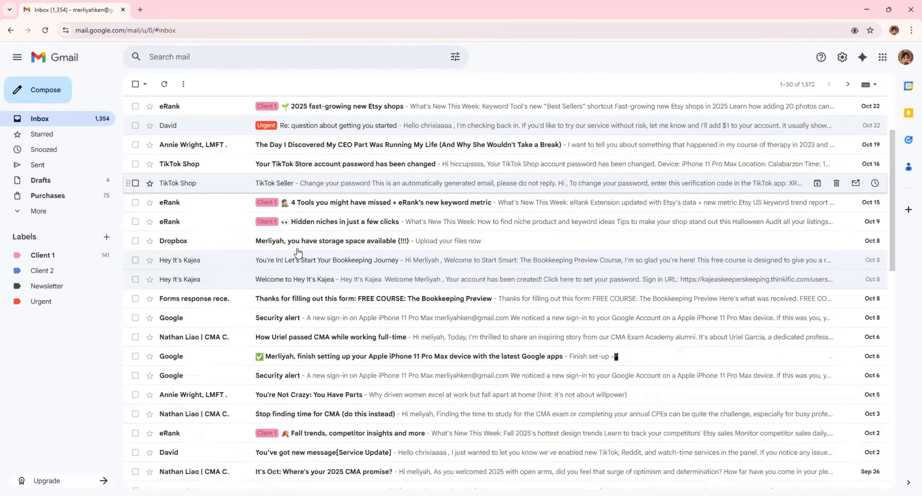
scroll(295, 232, "up", 3)
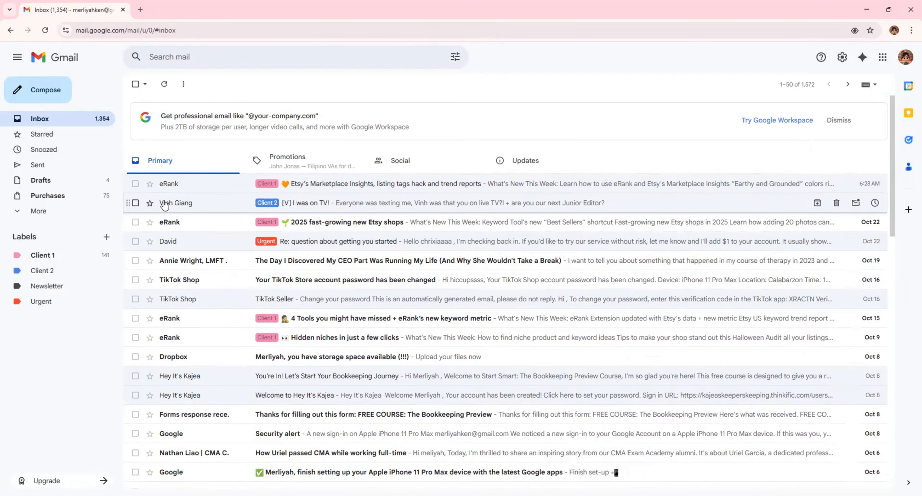
left_click(301, 174)
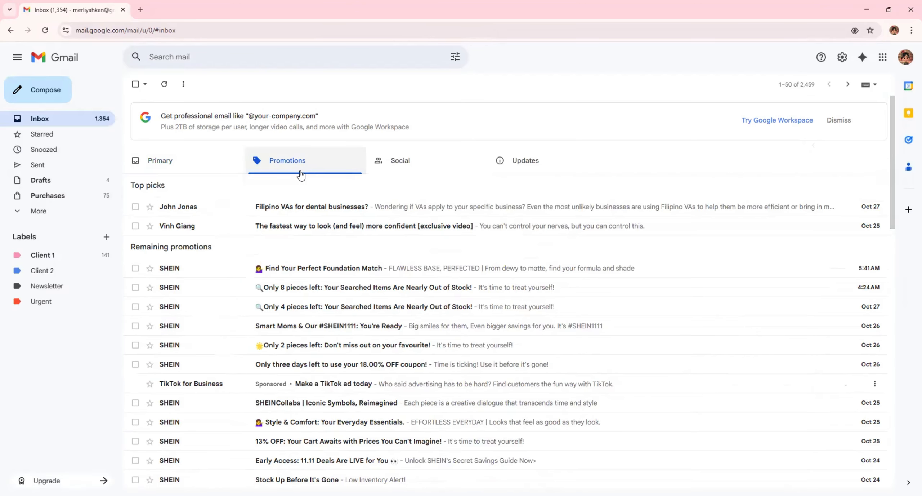
scroll(286, 249, "down", 15)
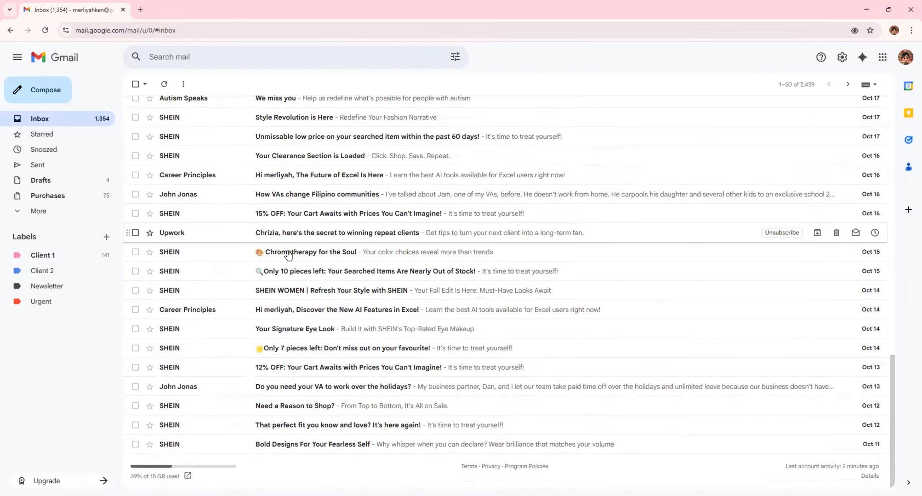
scroll(288, 254, "up", 15)
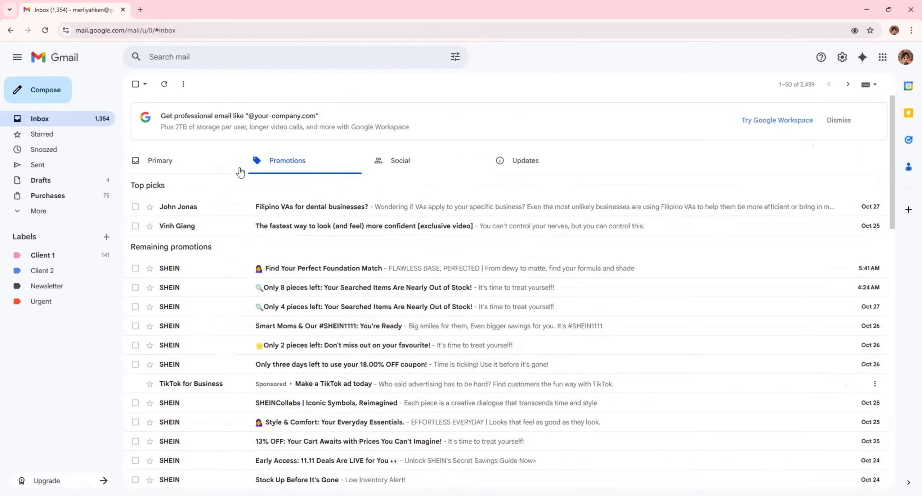
left_click(187, 159)
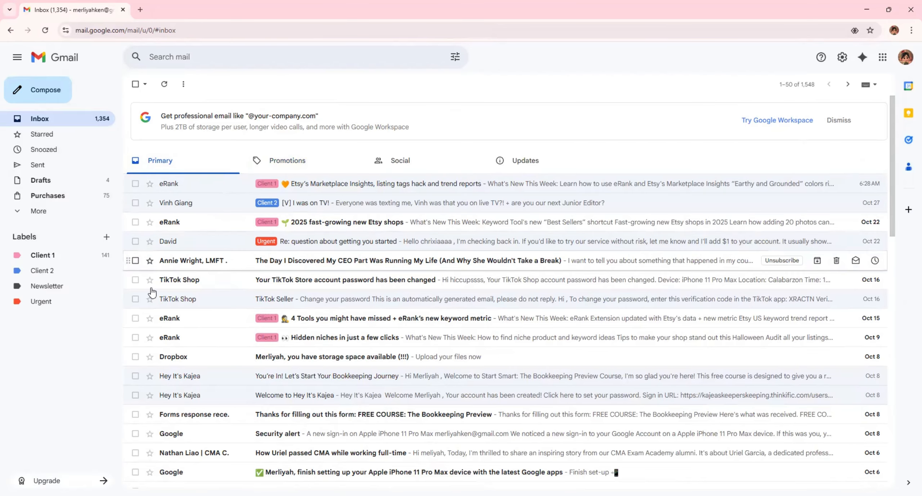
left_click(69, 293)
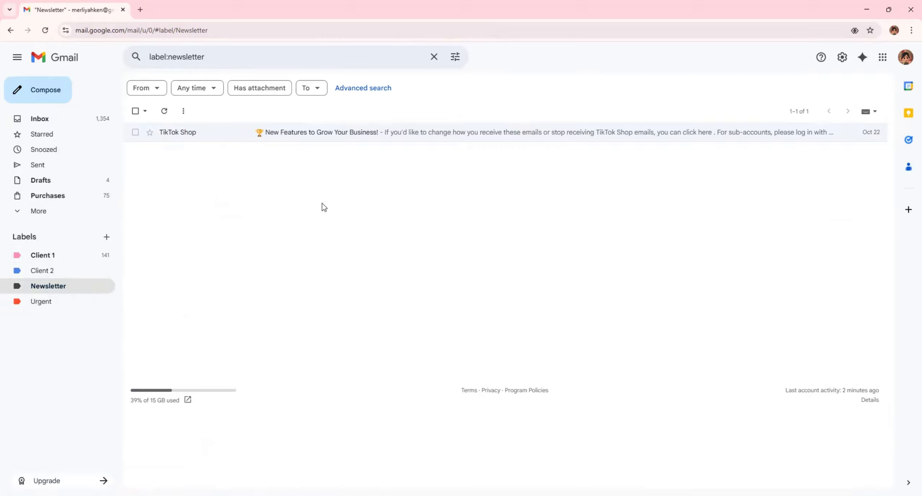
Review the actions of the existing TikTok Shop filter, close it without updating and view the Newsletter label
left_click(842, 57)
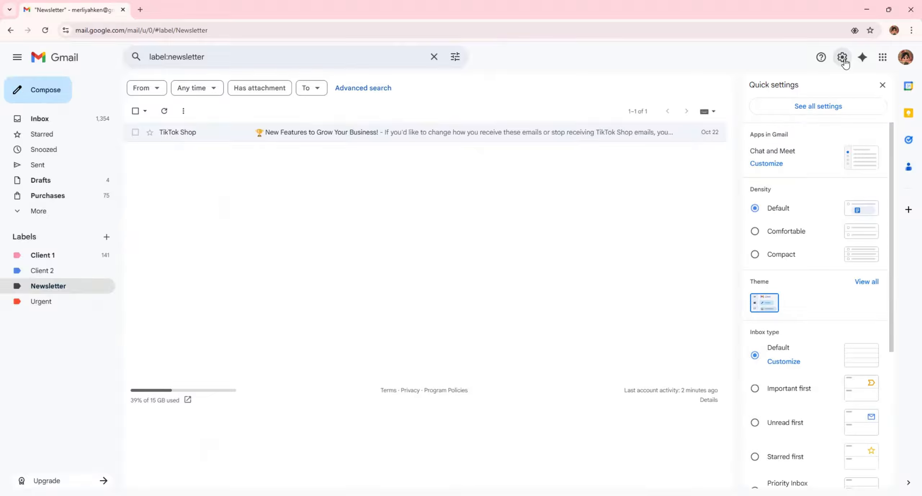
left_click(802, 108)
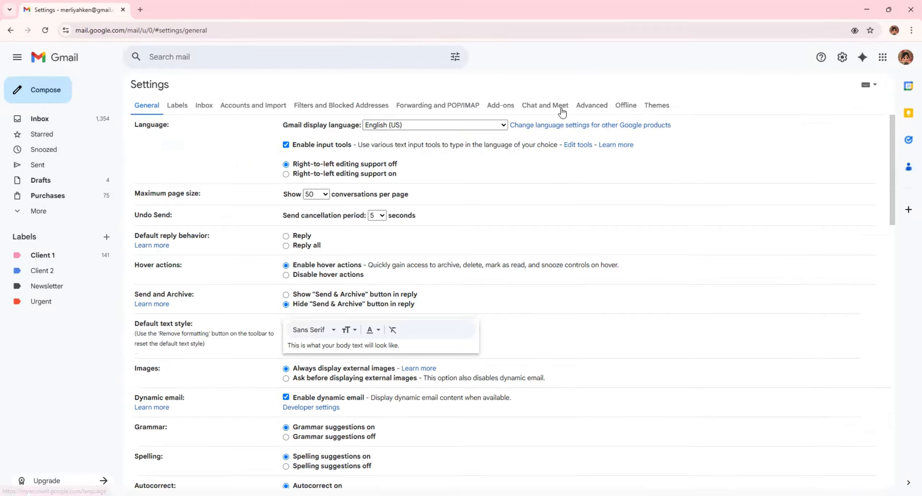
left_click(381, 105)
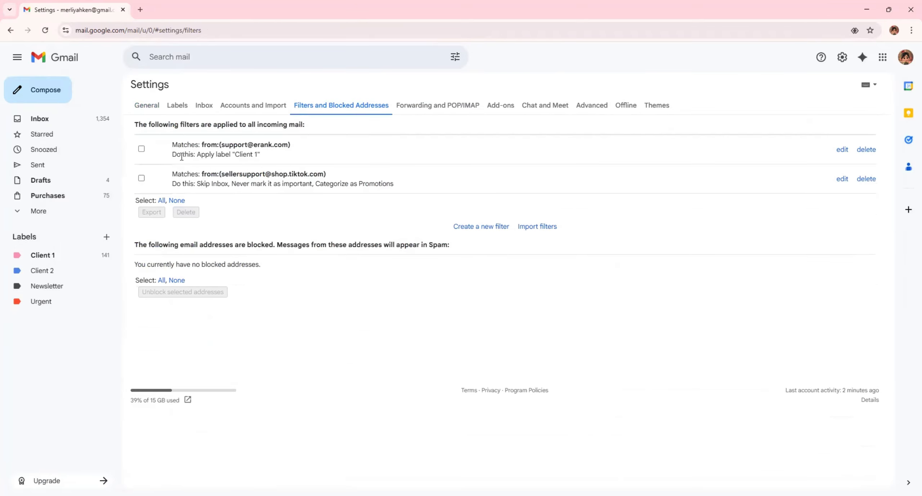
left_click(842, 179)
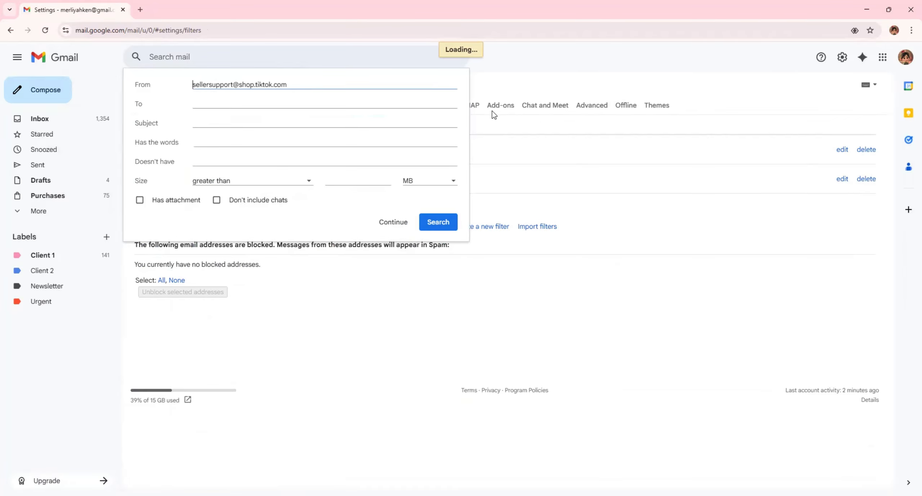
left_click(395, 222)
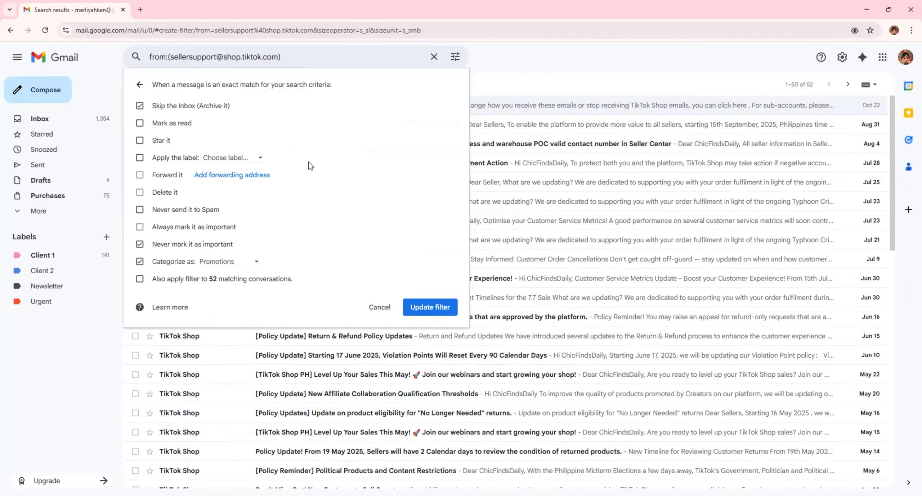
left_click(593, 70)
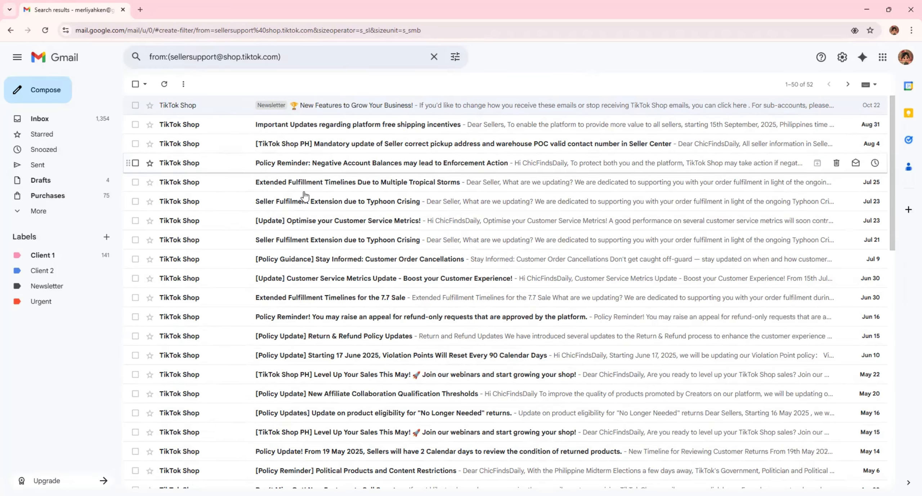
left_click(66, 287)
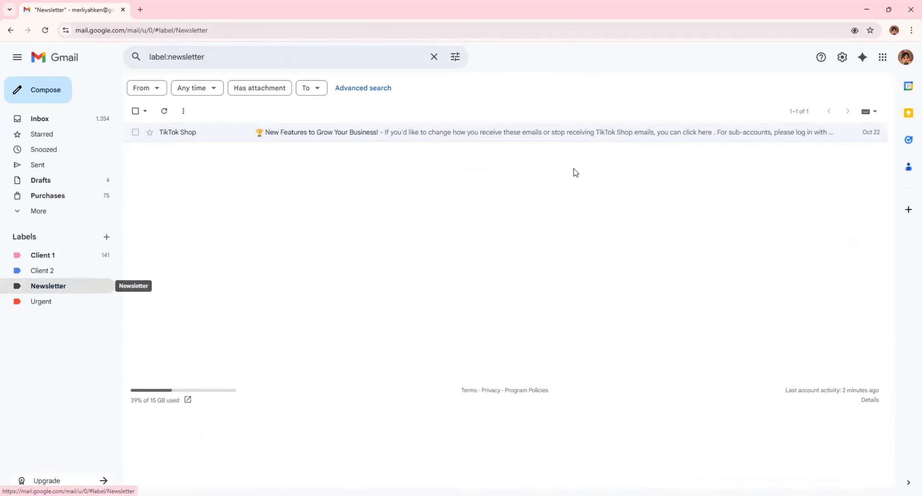
Update the TikTok Shop filter to apply the Newsletter label with Skip the Inbox enabled, then check the Newsletter label's emails
left_click(843, 58)
left_click(840, 106)
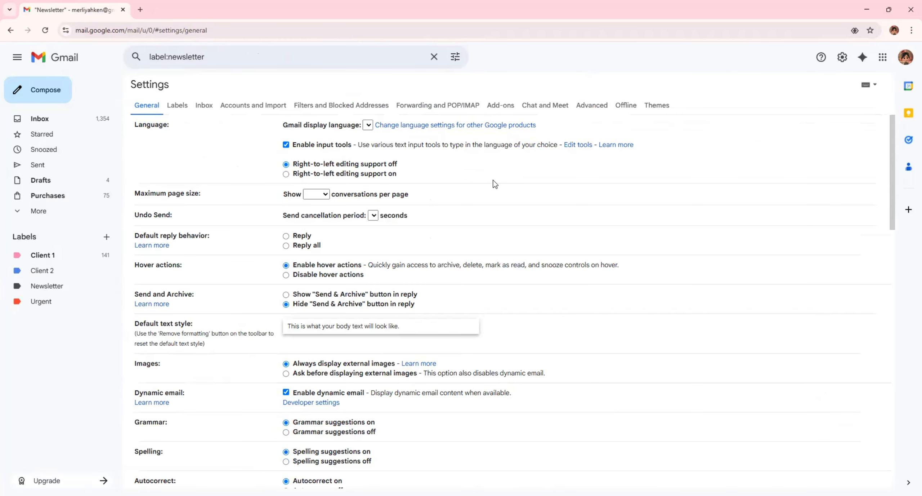
left_click(375, 108)
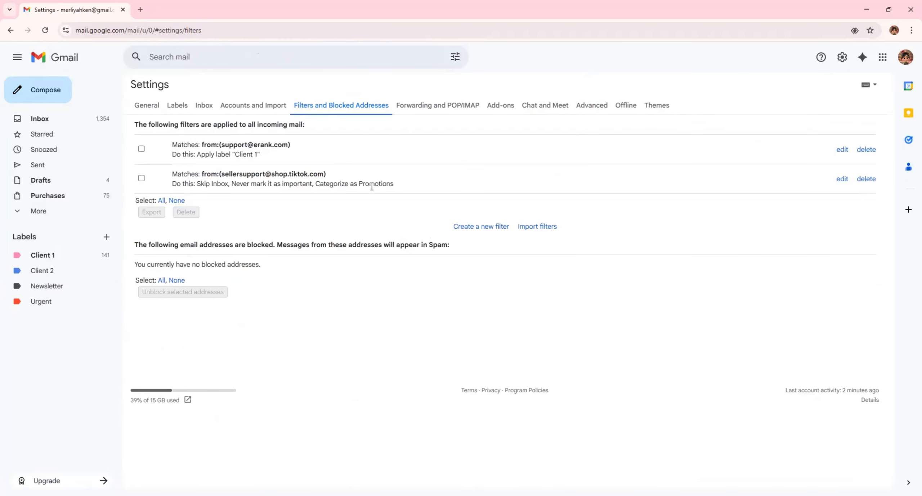
left_click(843, 178)
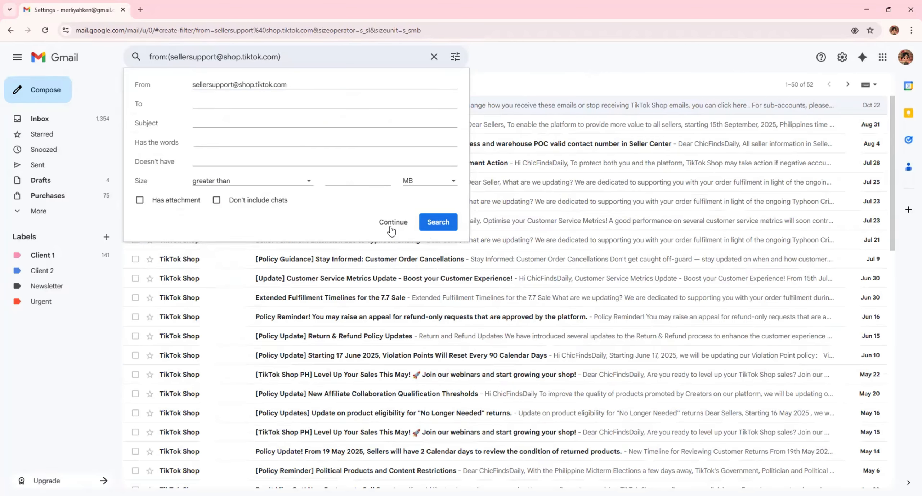
key("Return")
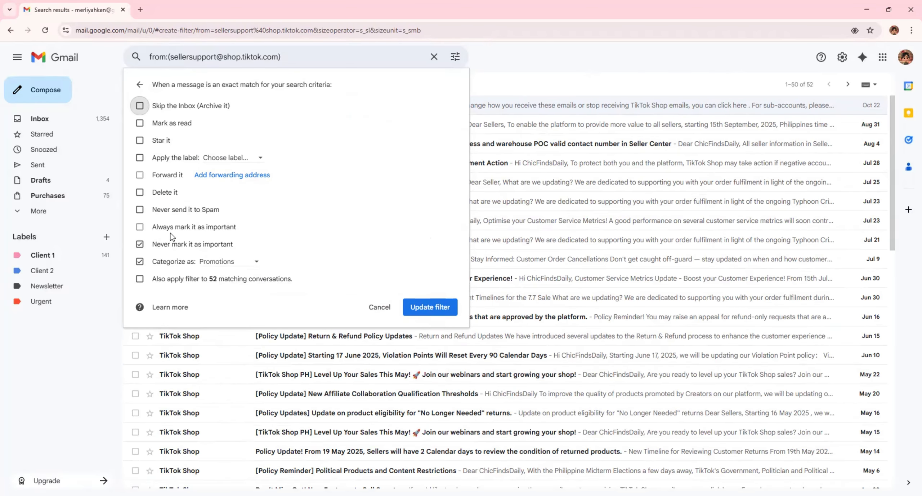
left_click(218, 158)
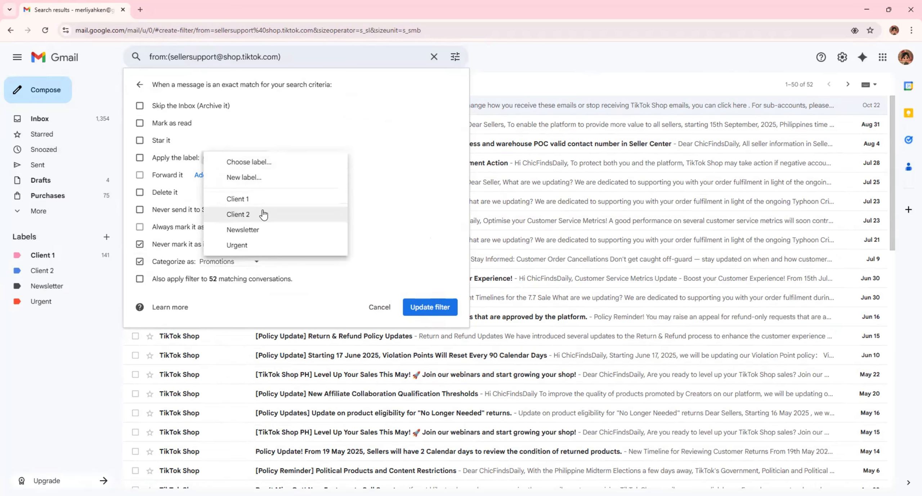
left_click(262, 229)
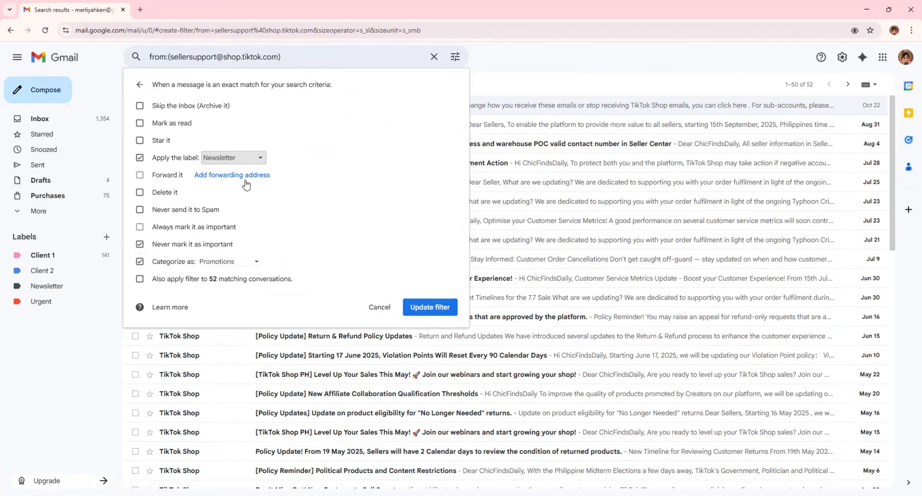
left_click(140, 105)
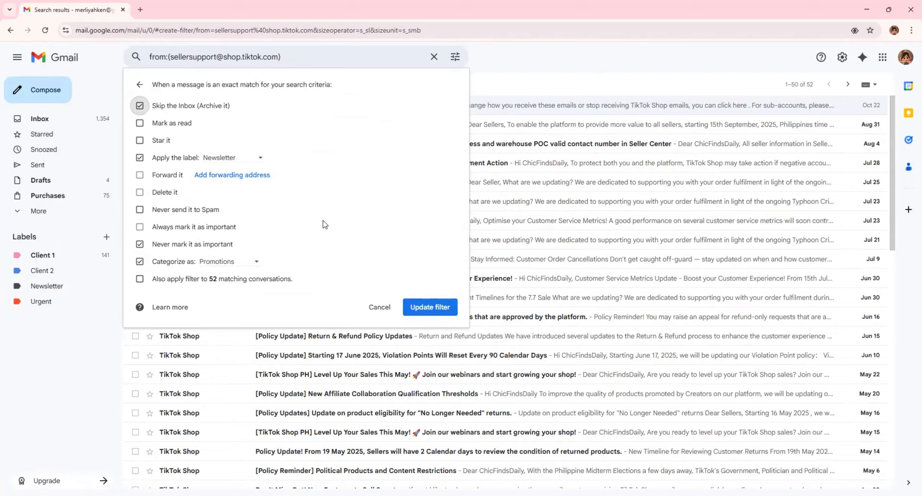
left_click(428, 307)
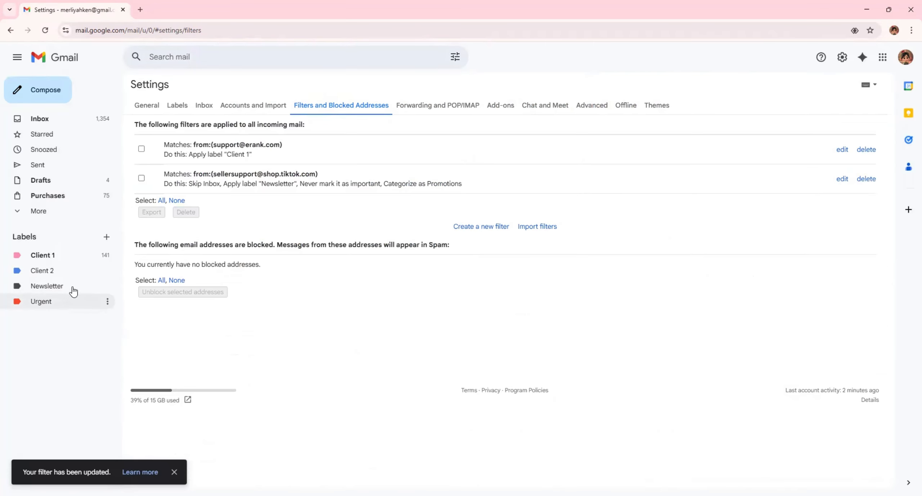
left_click(73, 288)
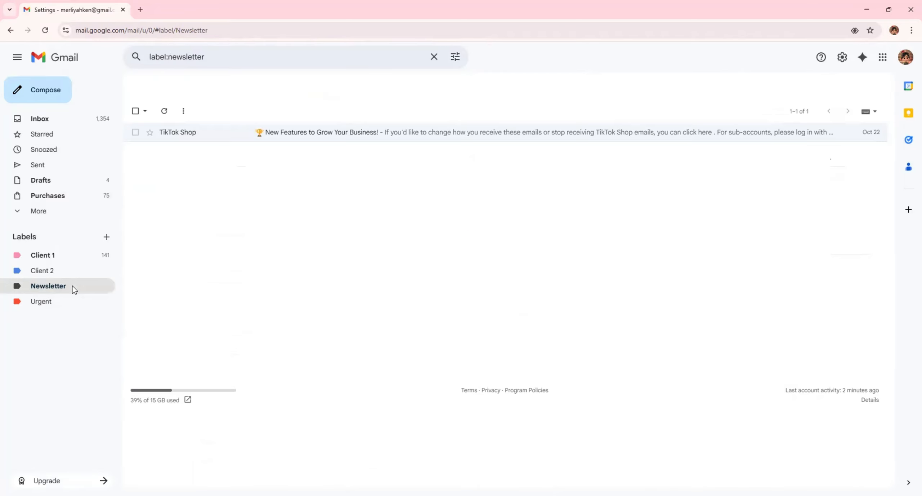
Update the TikTok Shop filter without Skip the Inbox, also applying it to matching conversations, and look through the Newsletter label
left_click(842, 57)
left_click(835, 110)
left_click(390, 112)
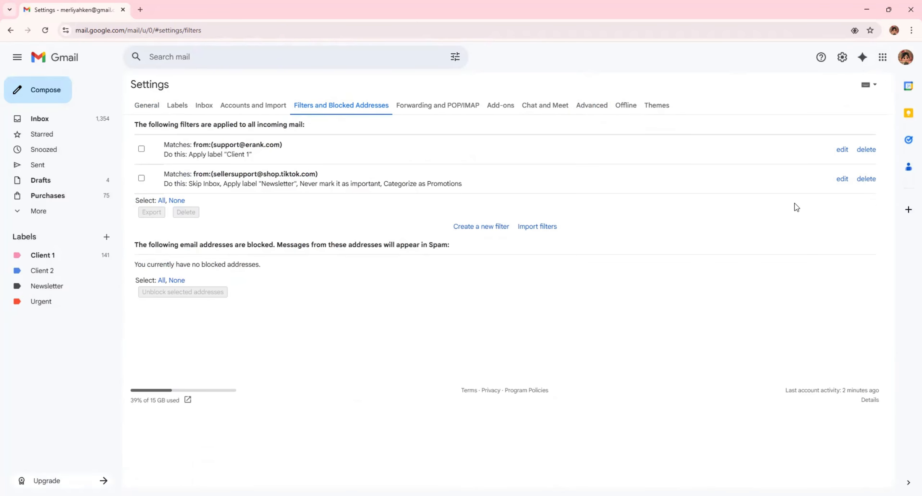
left_click(843, 179)
left_click(454, 222)
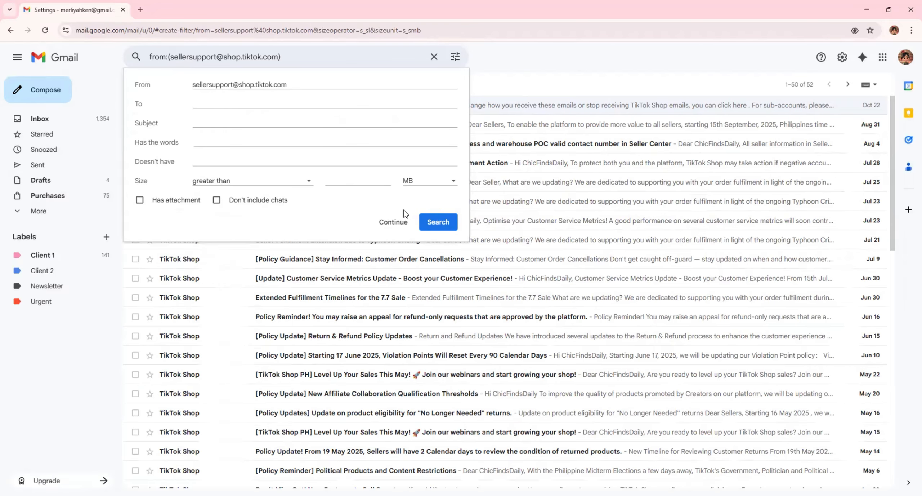
left_click(393, 222)
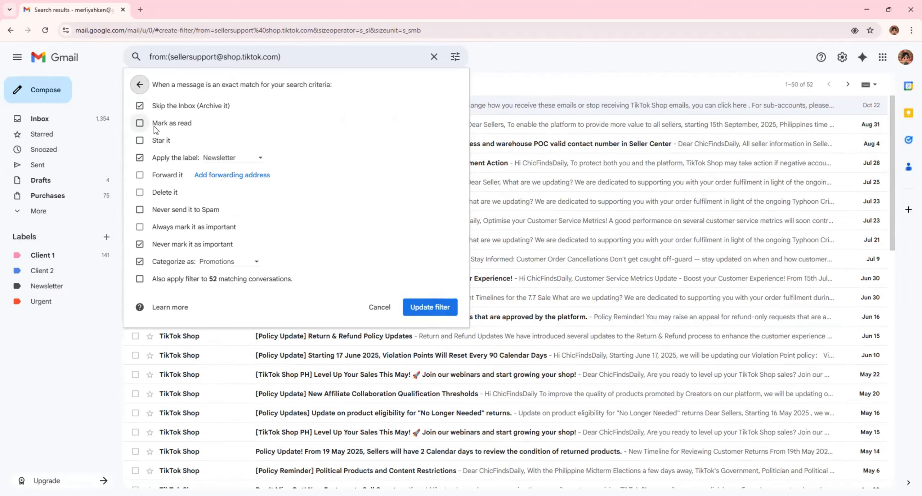
left_click(140, 105)
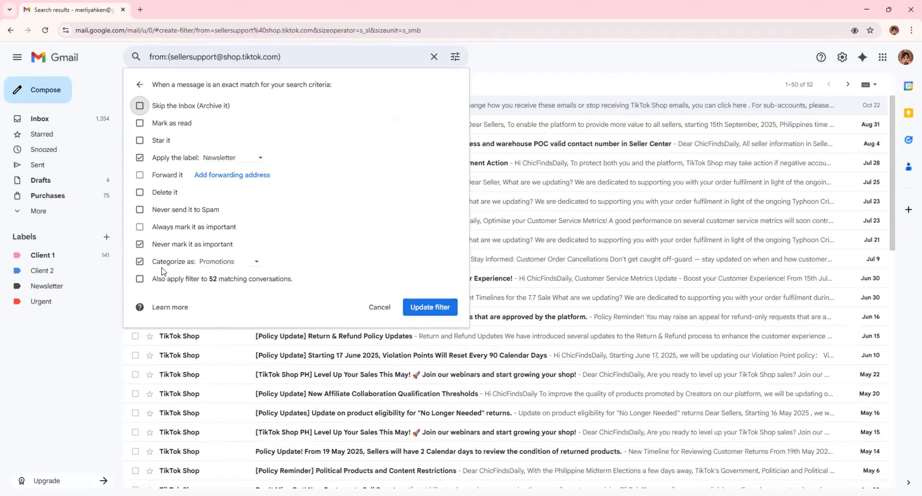
left_click(141, 280)
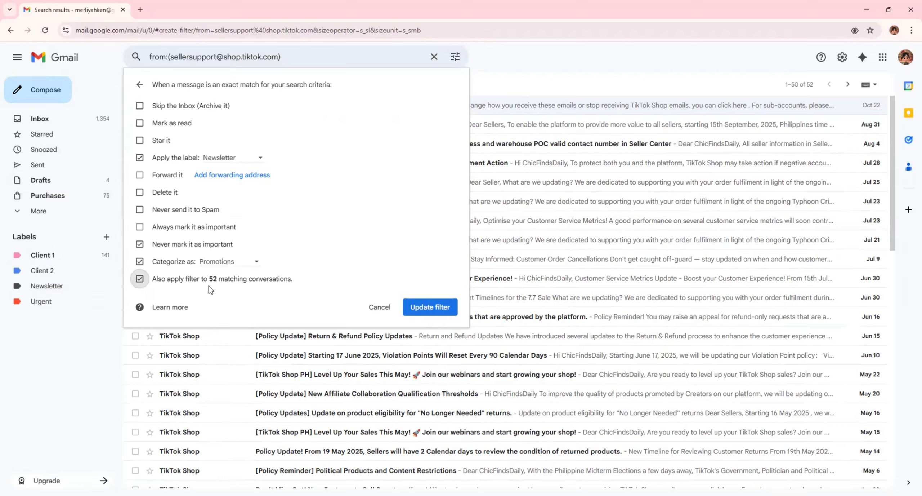
left_click(423, 309)
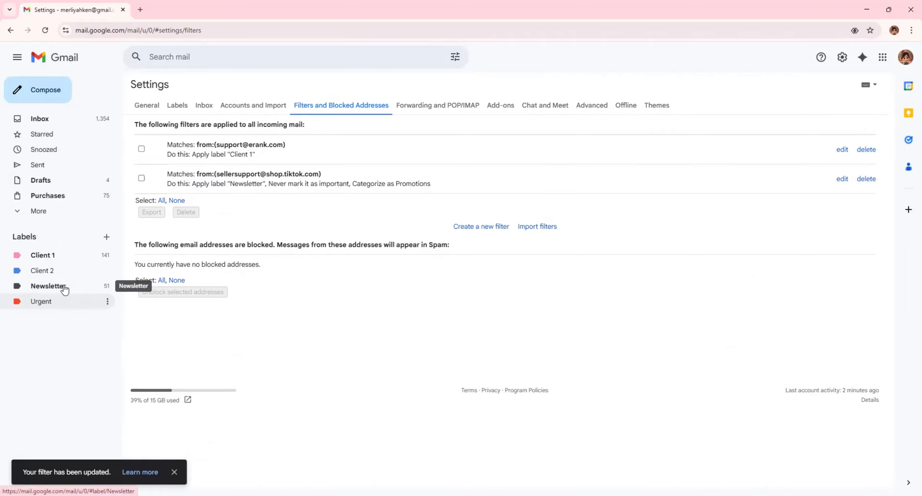
scroll(408, 267, "down", 15)
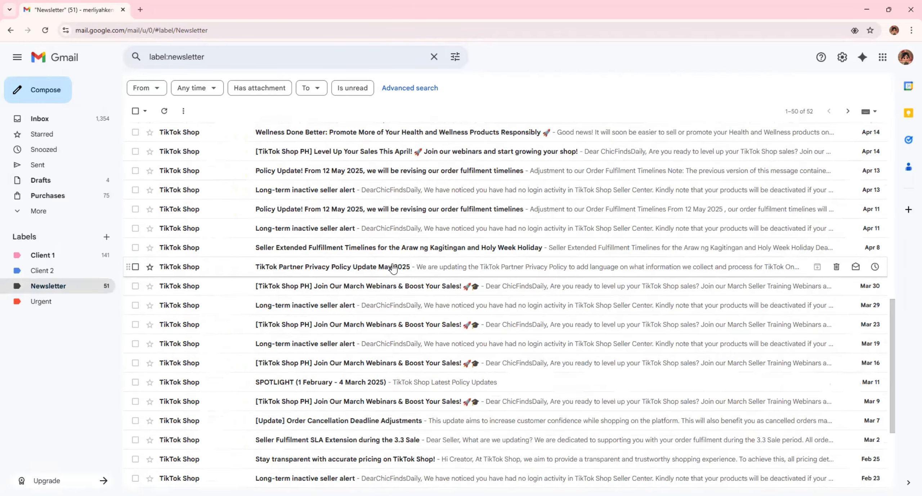
Look through the emails under the Newsletter label and return to the inbox
scroll(408, 262, "up", 7)
scroll(408, 258, "up", 7)
scroll(396, 253, "down", 3)
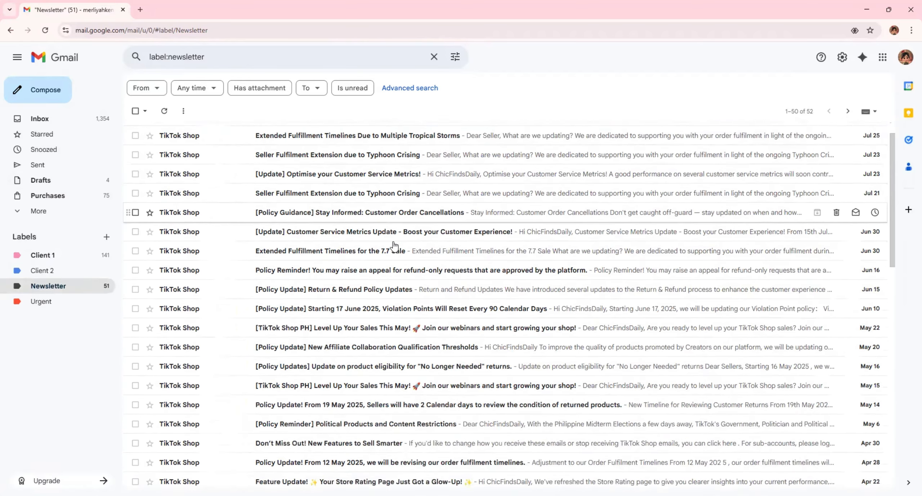
scroll(395, 247, "up", 3)
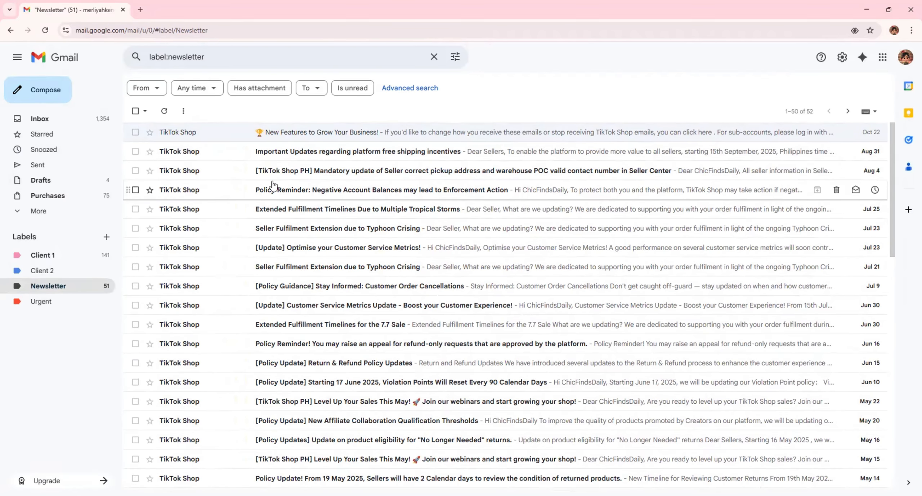
scroll(259, 180, "down", 7)
scroll(258, 167, "up", 7)
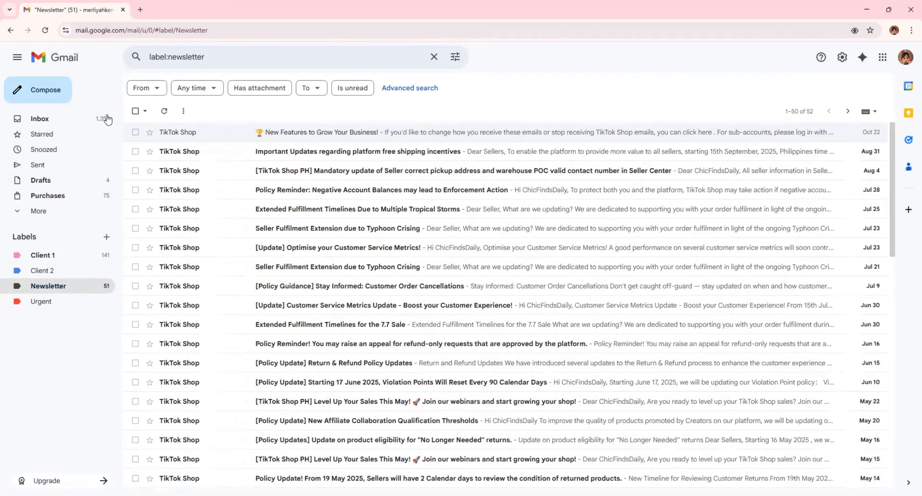
left_click(92, 116)
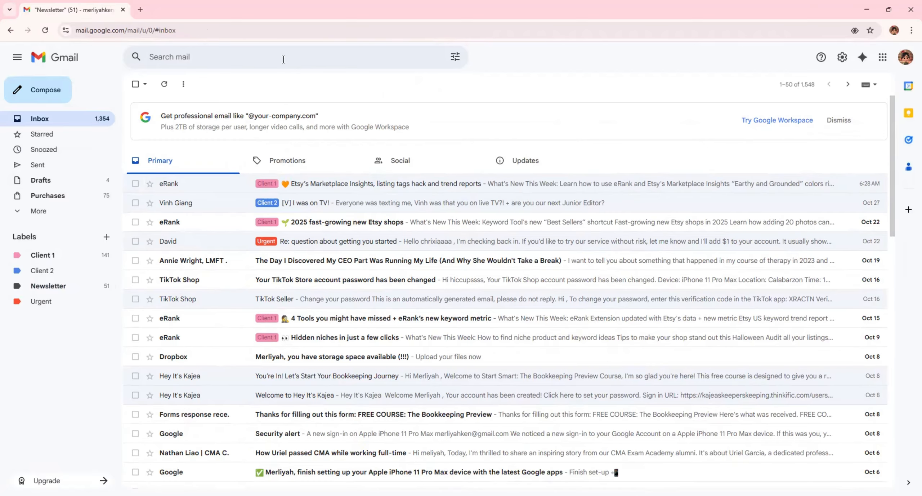
Search the mail for shopee, show the emails from the Shopee PH Email Support contact and select all of them
left_click(284, 60)
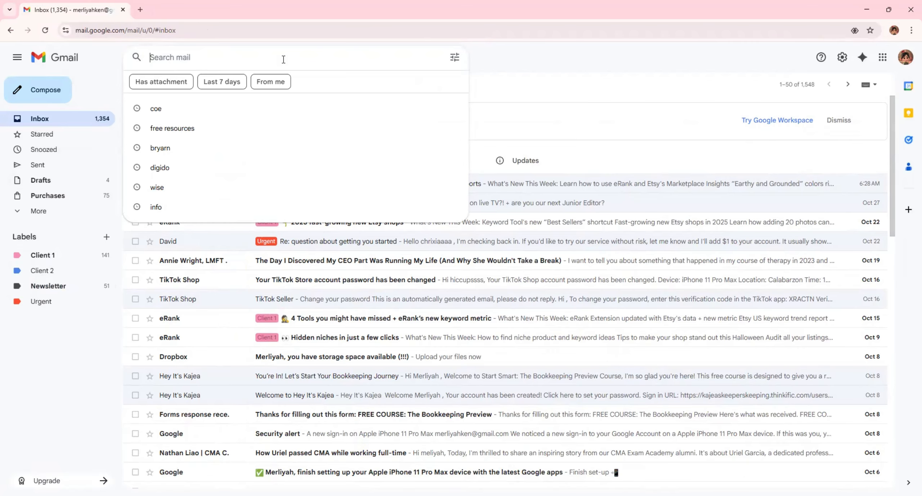
type("fac")
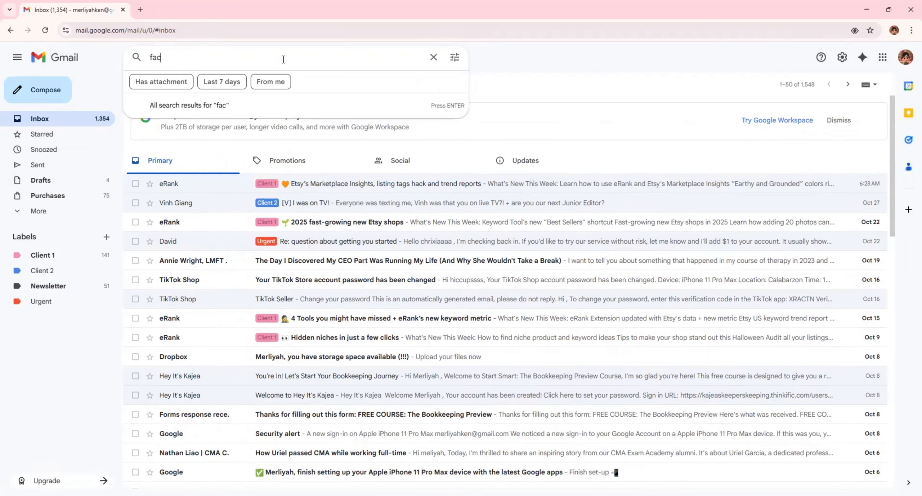
key("BackSpace")
key("BackSpace")
key("BackSpace")
type("shopee")
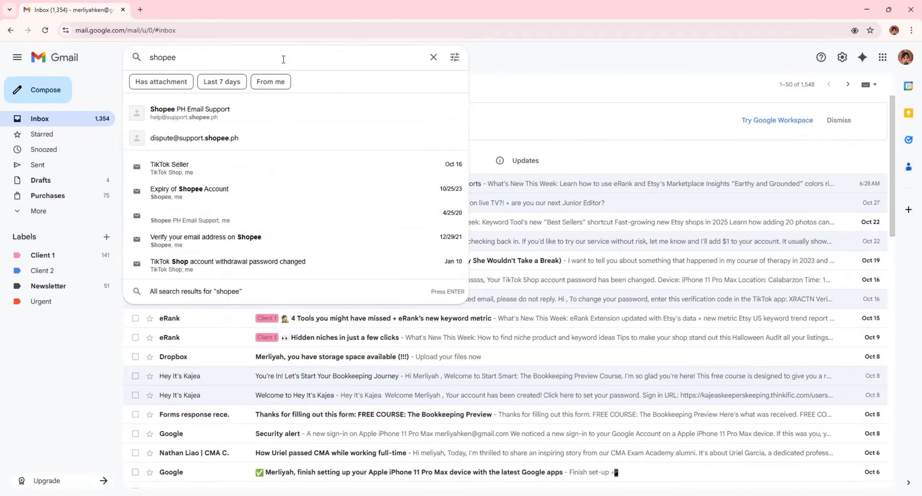
left_click(276, 120)
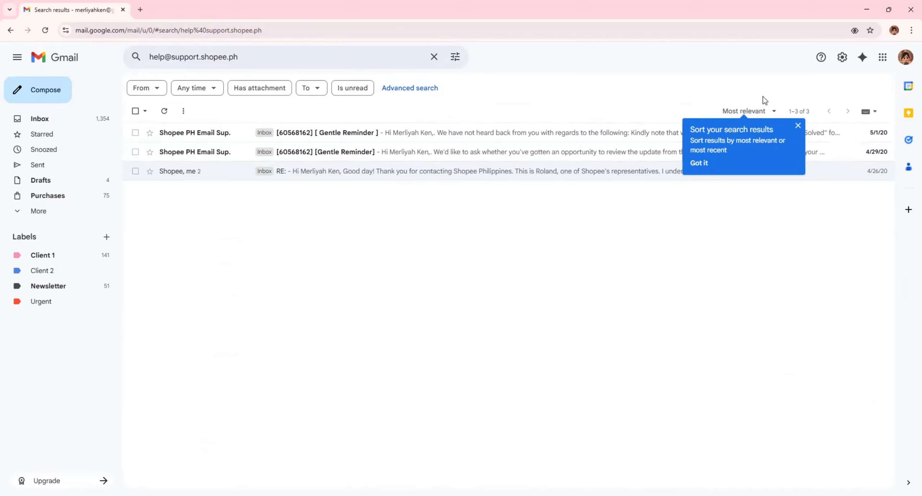
left_click(798, 125)
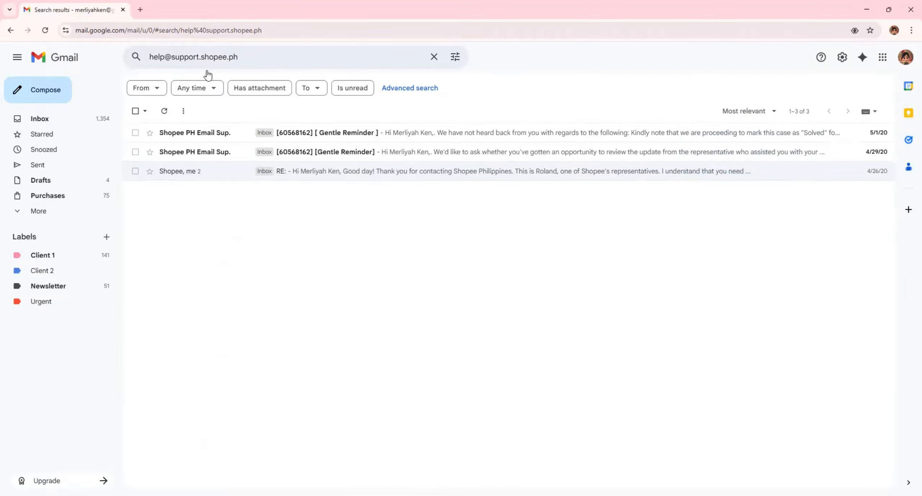
left_click(136, 111)
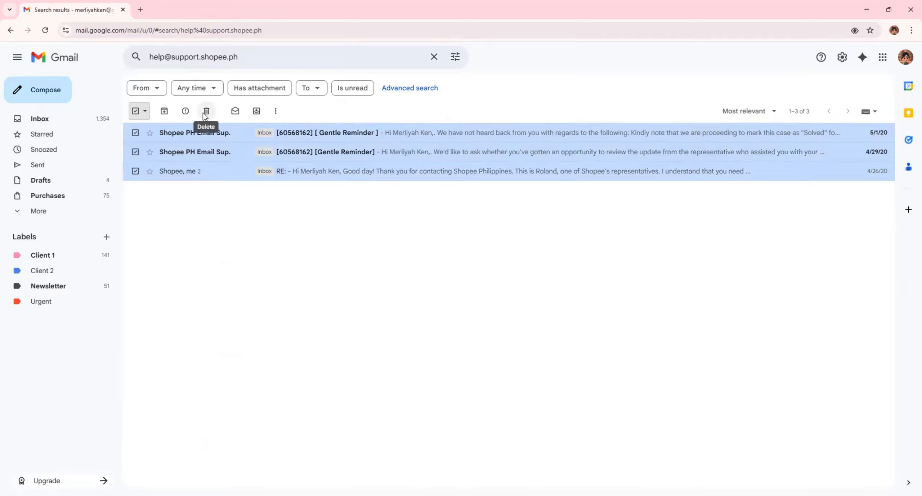
Search the mail for shein, look over the results and select all emails on the page
left_click(433, 57)
type("shein")
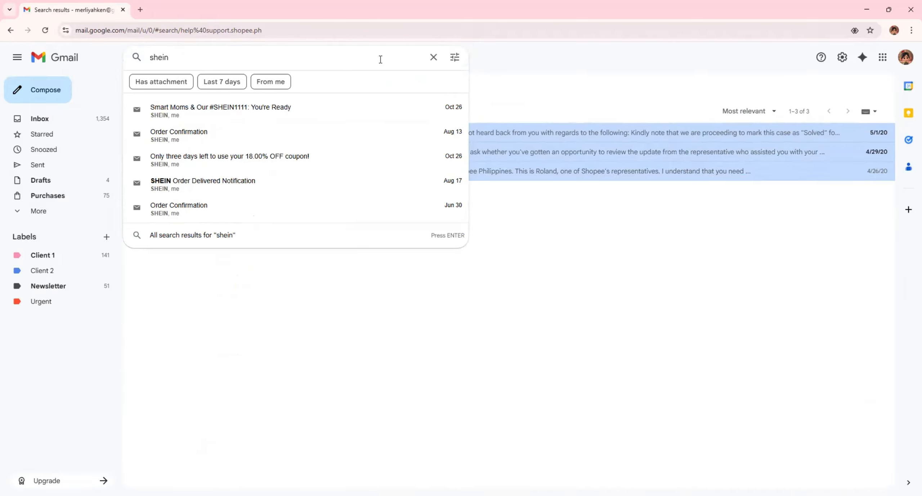
key("Return")
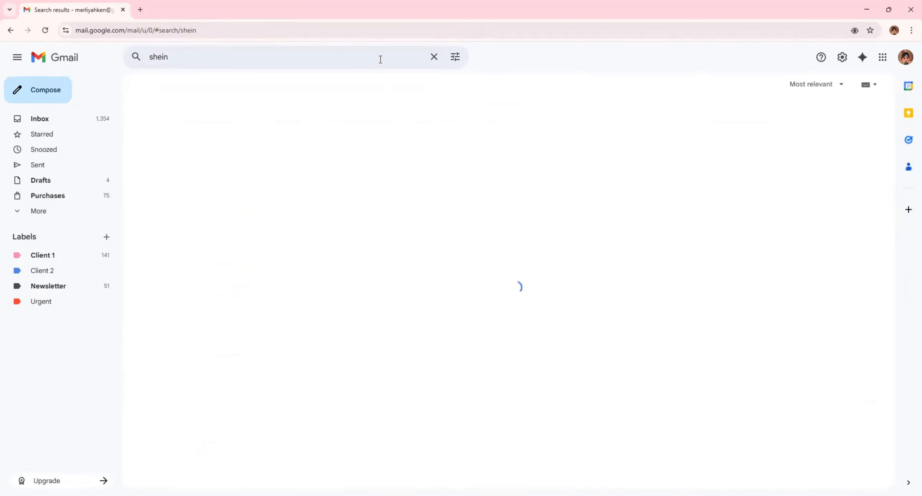
scroll(343, 158, "down", 1)
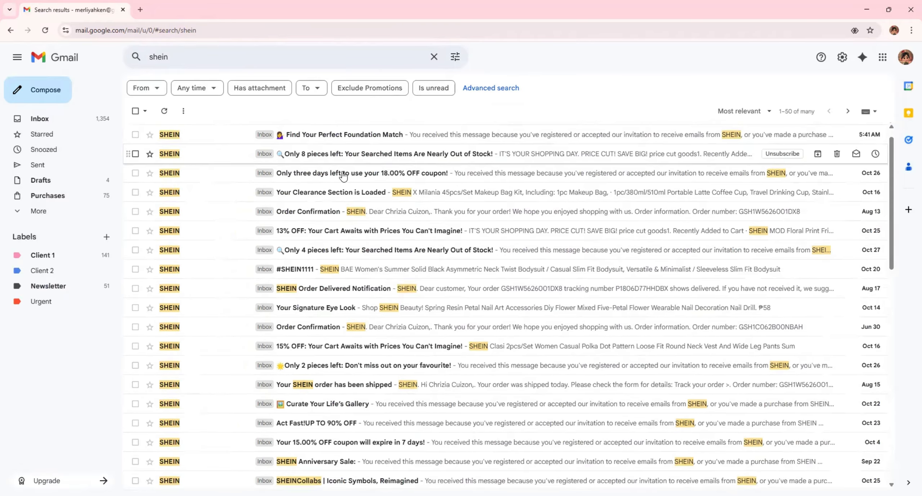
scroll(234, 144, "up", 1)
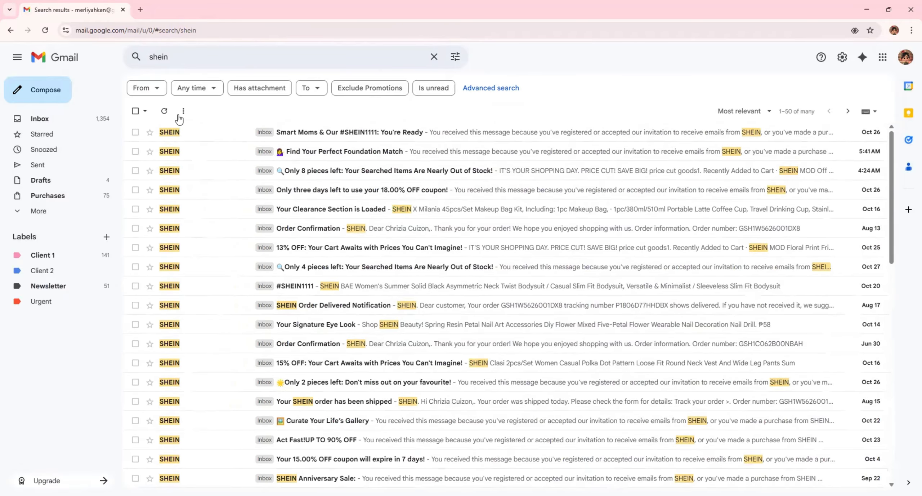
left_click(135, 111)
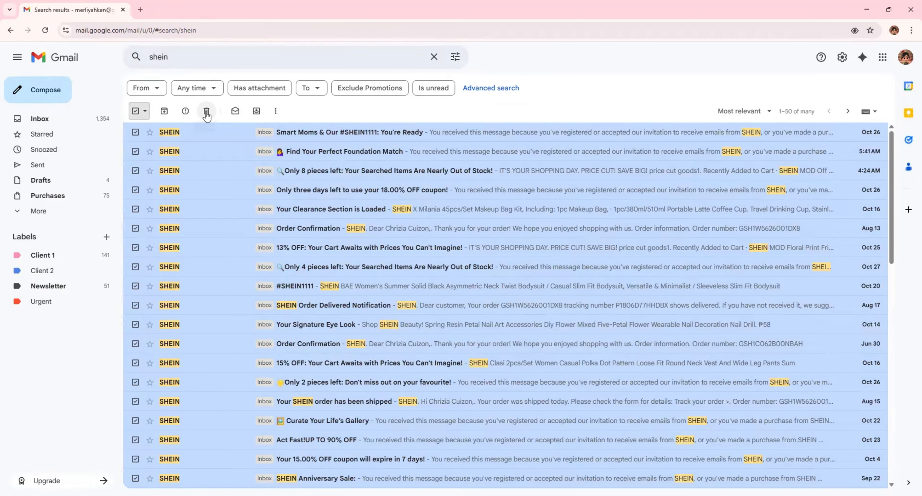
View the additional actions available for the selected SHEIN emails and return to the inbox without applying any
left_click(276, 111)
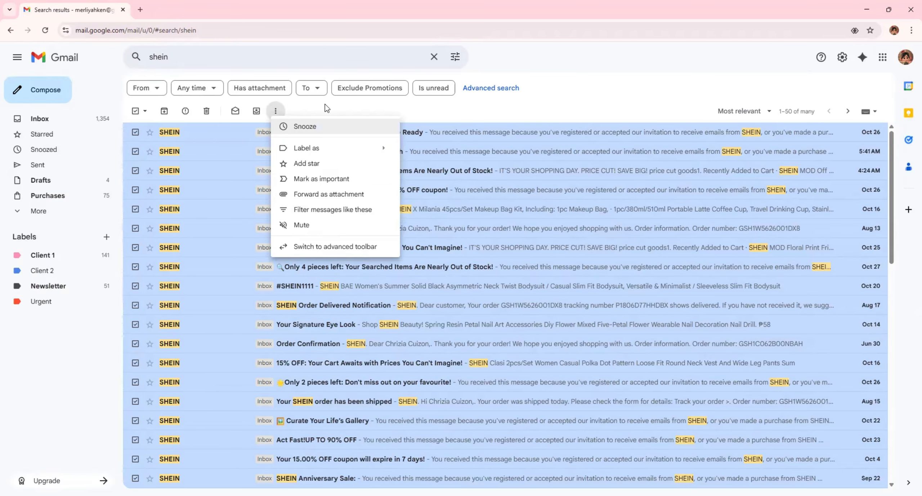
left_click(382, 106)
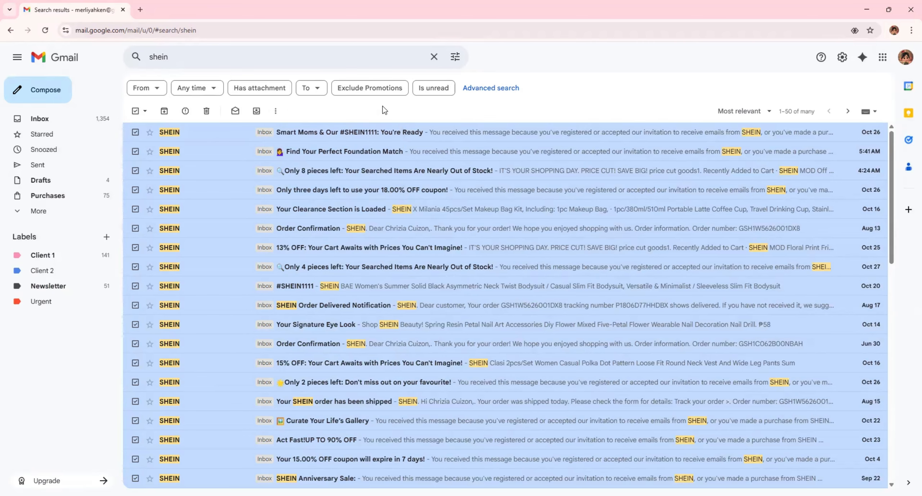
left_click(275, 113)
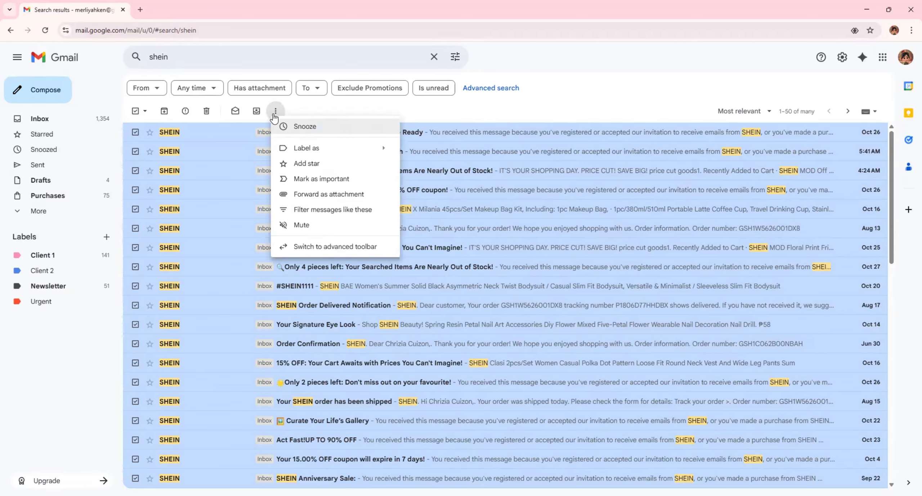
left_click(88, 122)
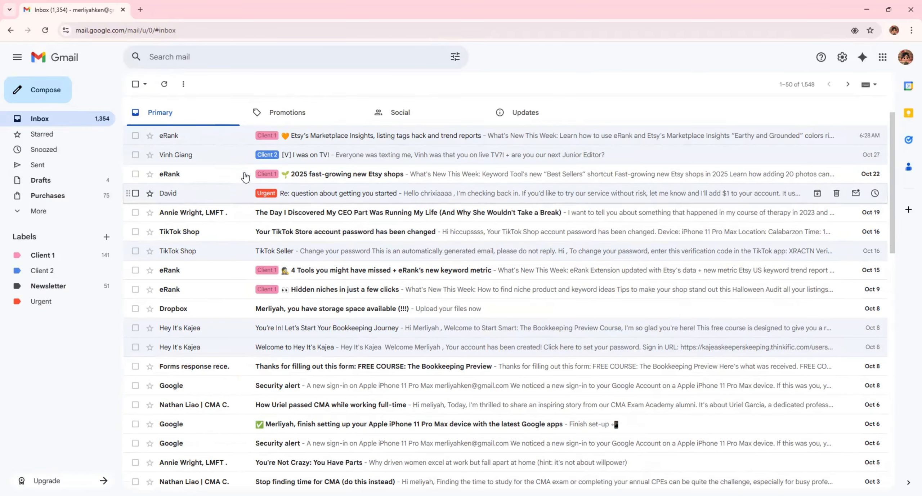
Open the Oct 19 Strong and Stable newsletter email and start a filter for messages like it, keeping the prefilled mailing-list criterion
left_click(228, 214)
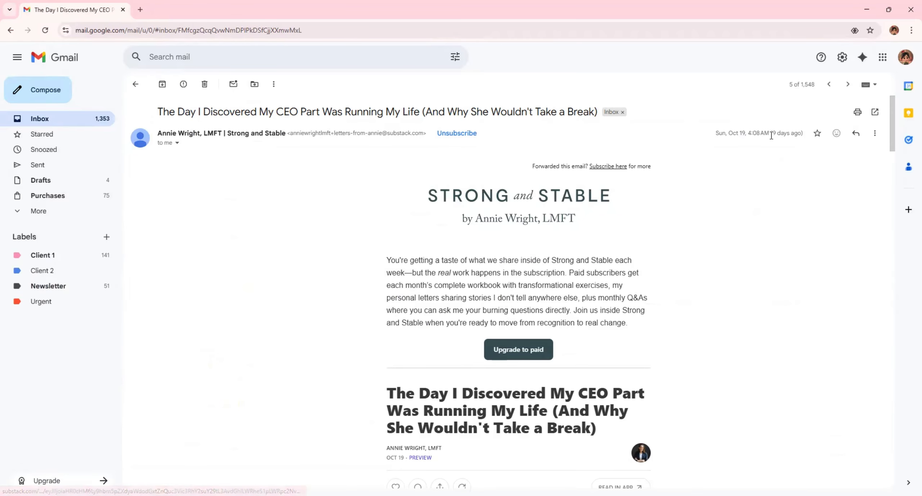
left_click(275, 85)
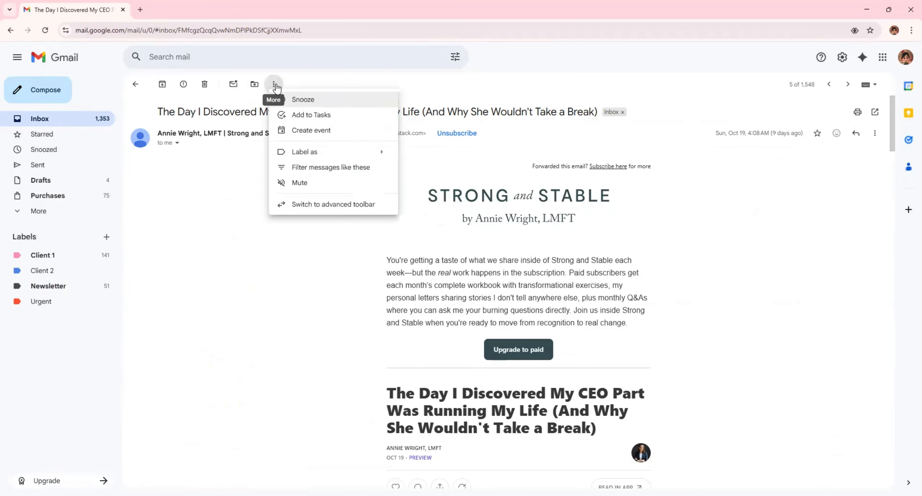
left_click(342, 168)
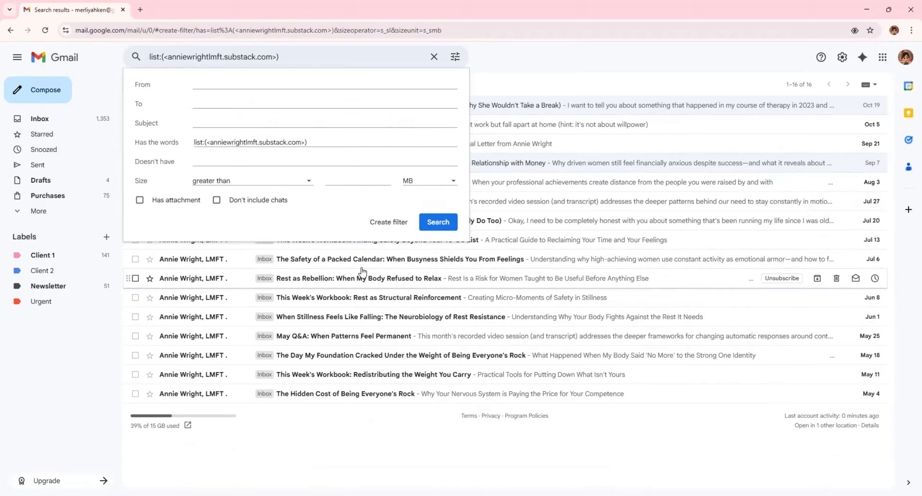
left_click(386, 225)
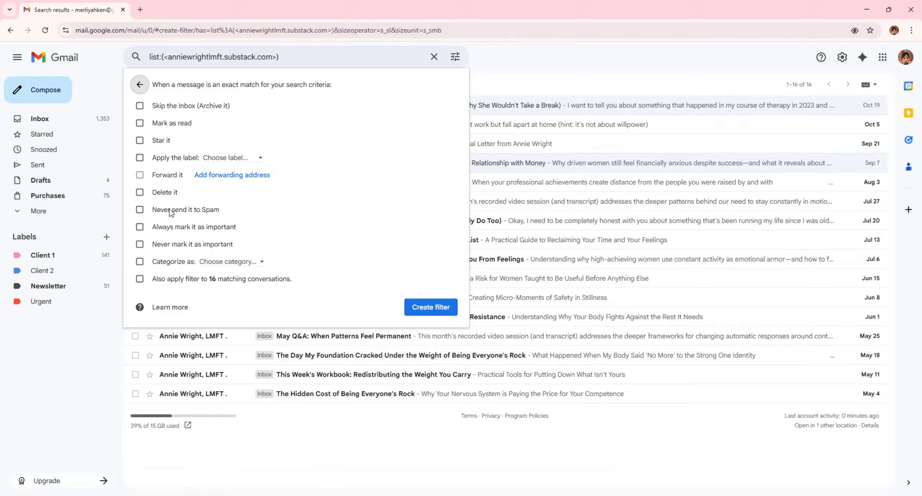
Create the filter with Always mark it as important, Categorize as Primary, and application to the matching conversations
left_click(140, 227)
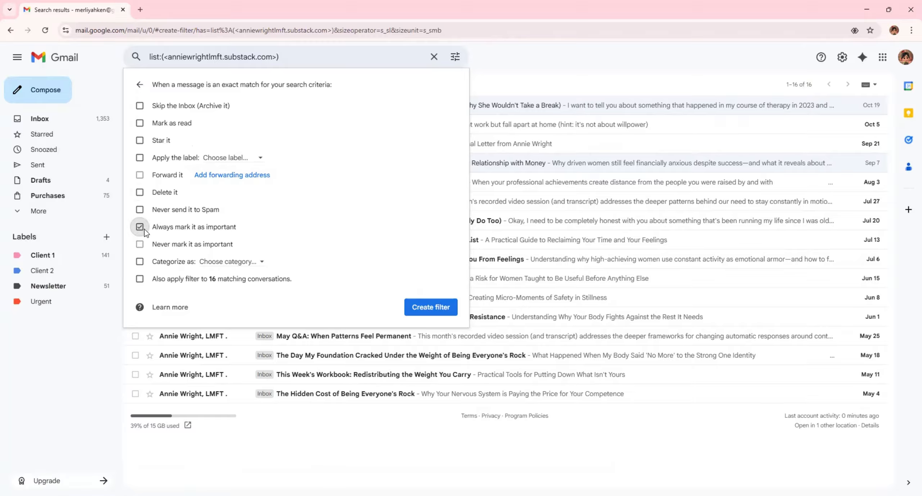
left_click(238, 264)
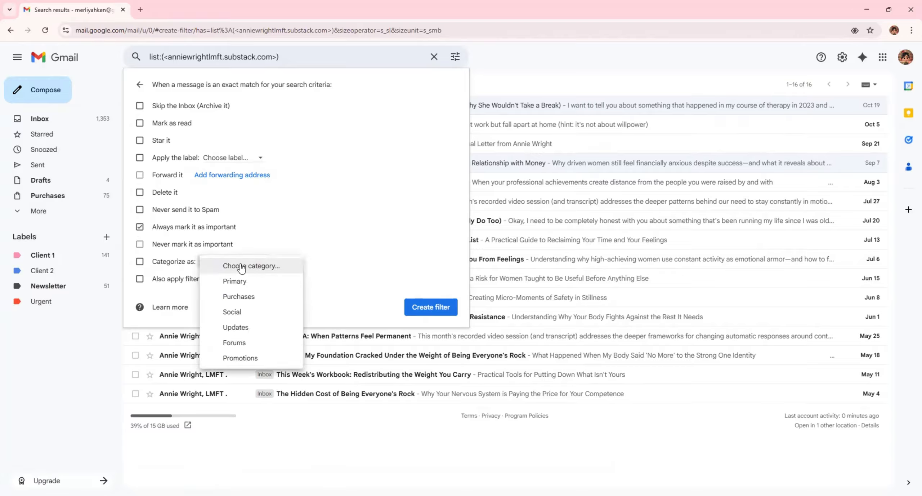
left_click(263, 283)
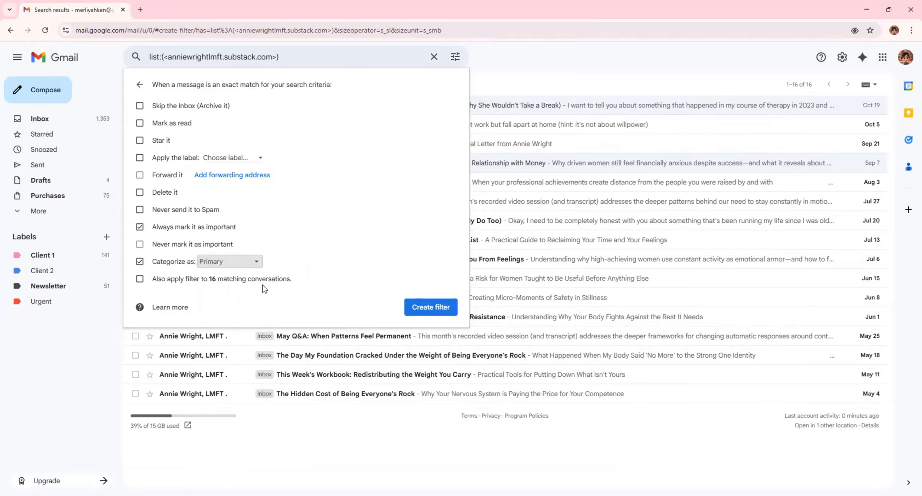
left_click(139, 279)
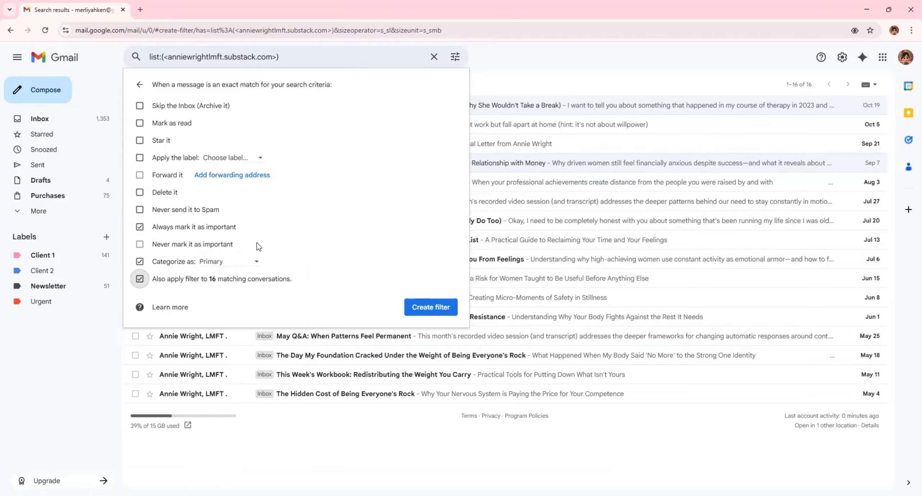
left_click(417, 312)
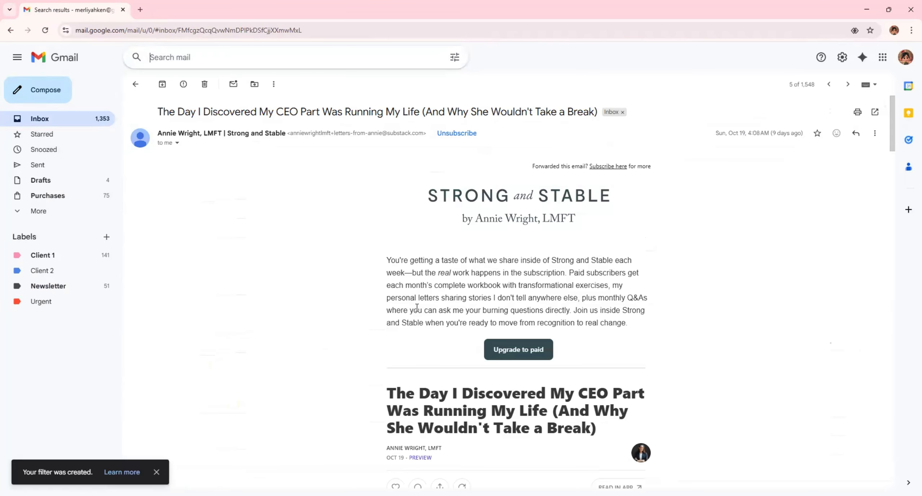
Return to the inbox and check the Important emails for the filtered Strong and Stable newsletters
left_click(136, 84)
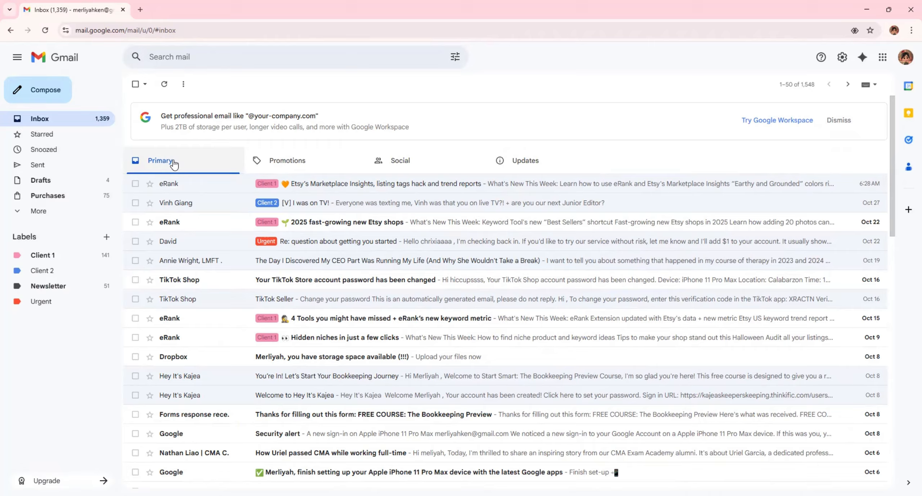
left_click(82, 211)
left_click(82, 227)
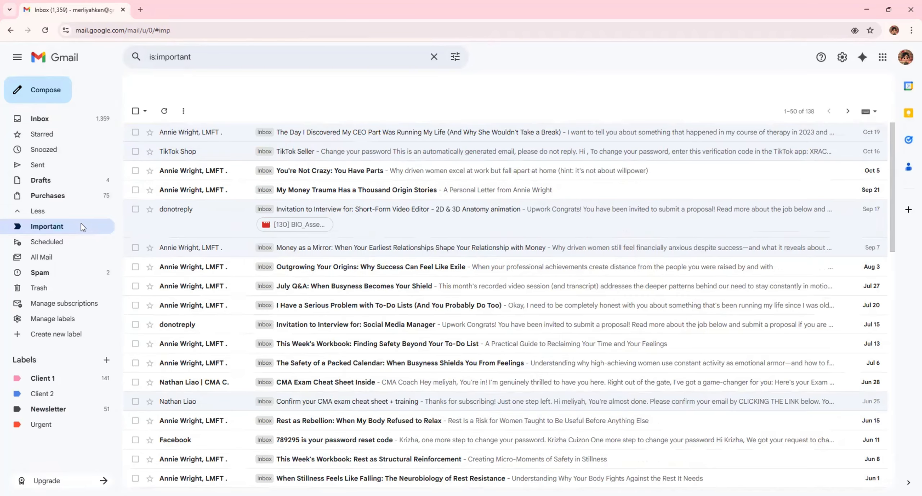
scroll(322, 198, "down", 5)
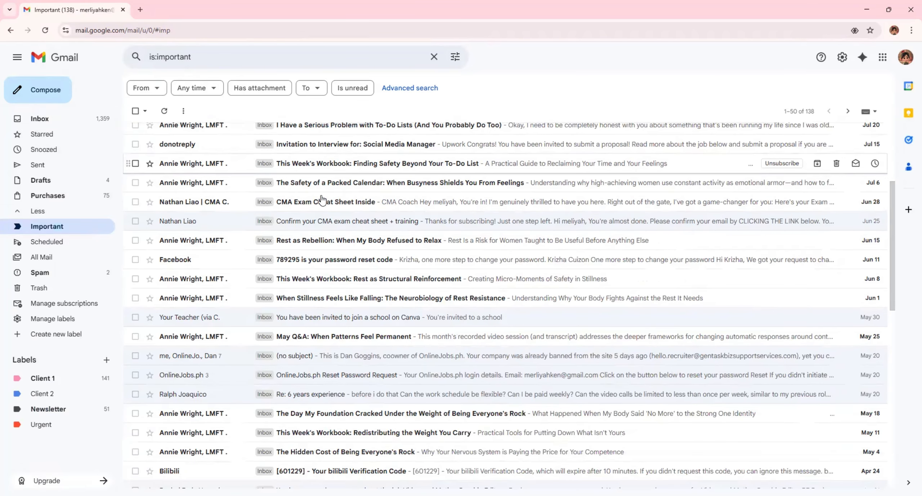
scroll(322, 198, "up", 1)
scroll(204, 264, "up", 4)
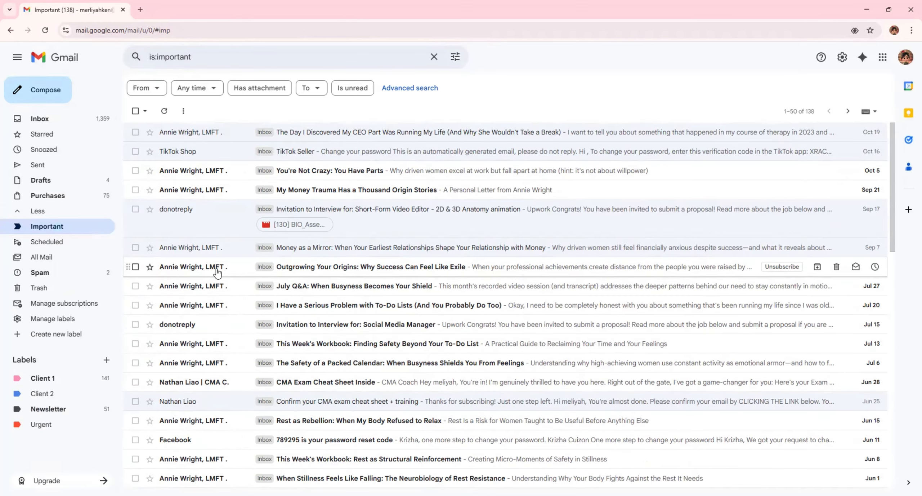